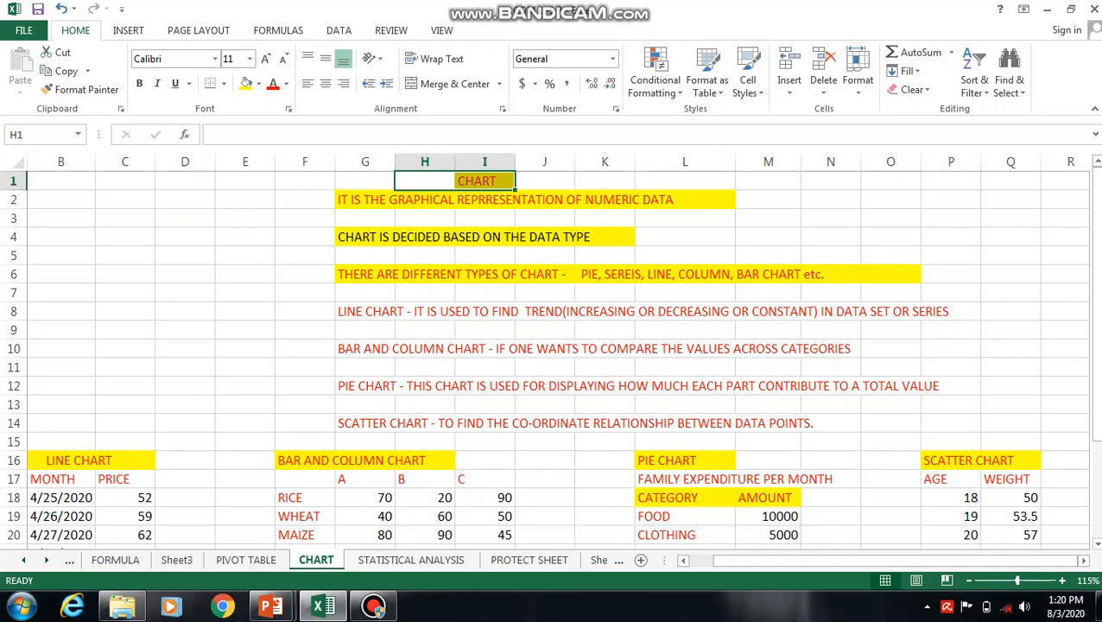
Step: Review the notes on the chart definition, choosing by data type, the chart types, and the line chart's purpose
scroll(372, 207, "up", 1)
left_click_drag(363, 205, 734, 204)
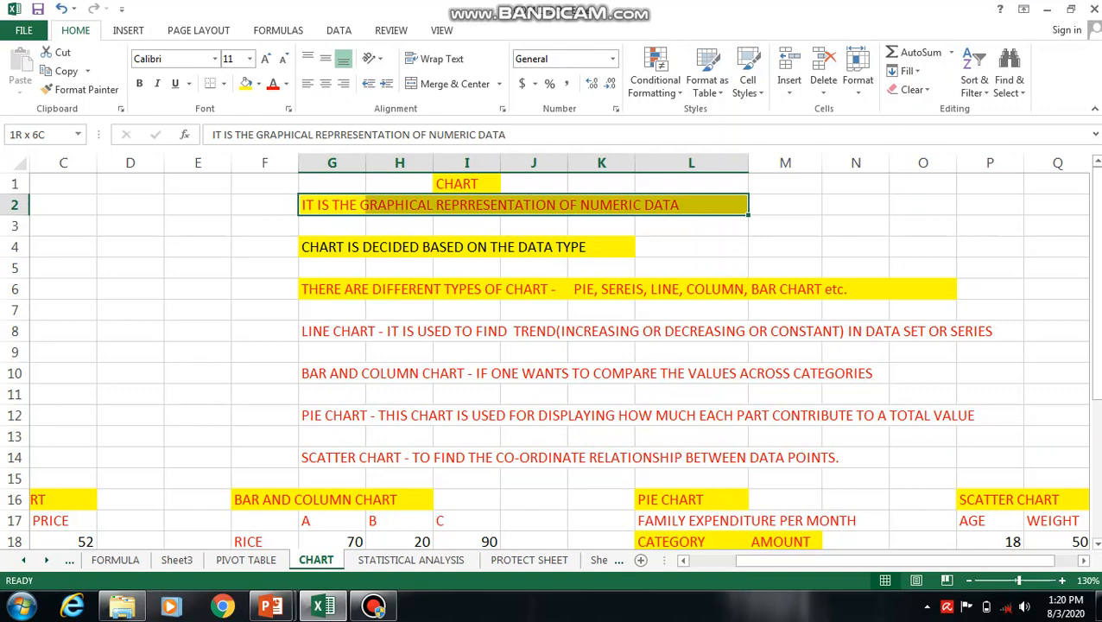
left_click_drag(734, 205, 734, 205)
left_click_drag(345, 247, 500, 248)
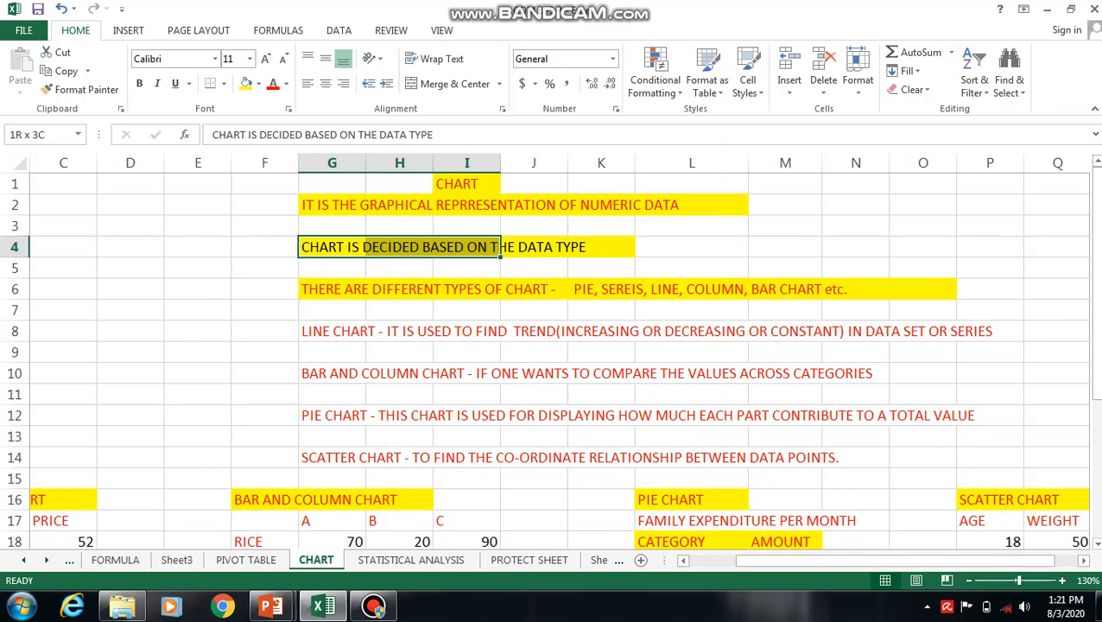
left_click_drag(500, 248, 500, 248)
left_click_drag(336, 290, 742, 291)
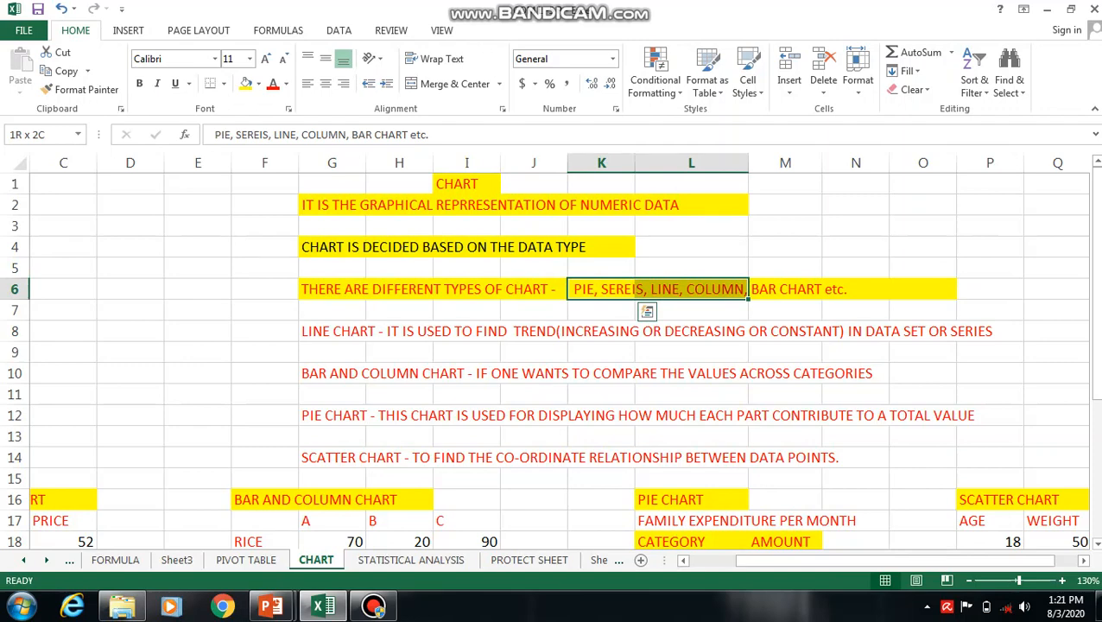
left_click_drag(743, 291, 881, 291)
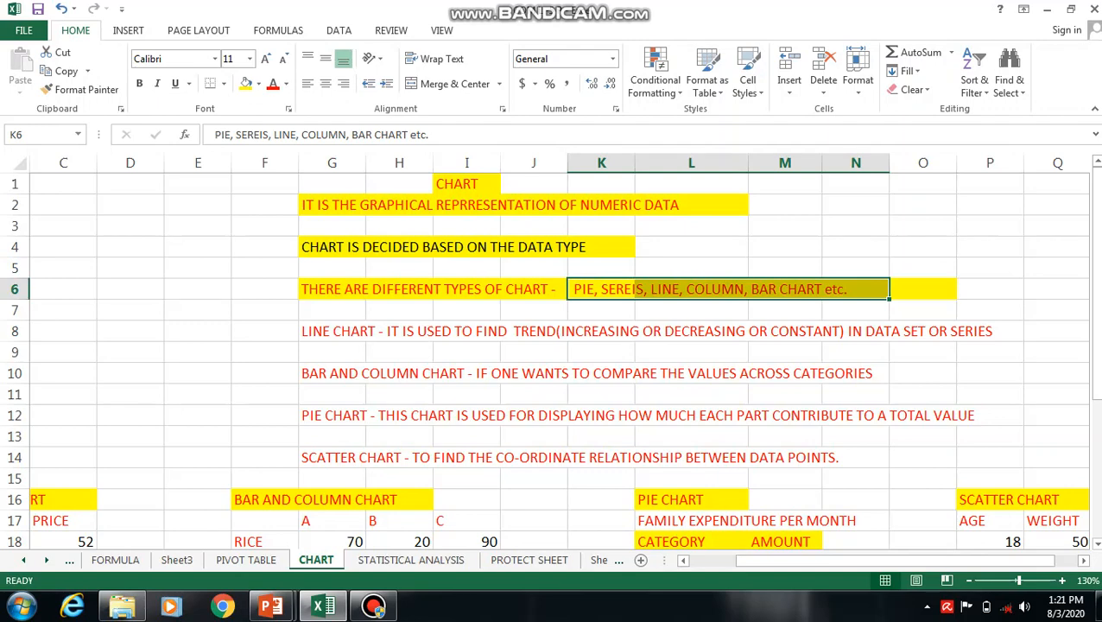
left_click_drag(855, 331, 990, 334)
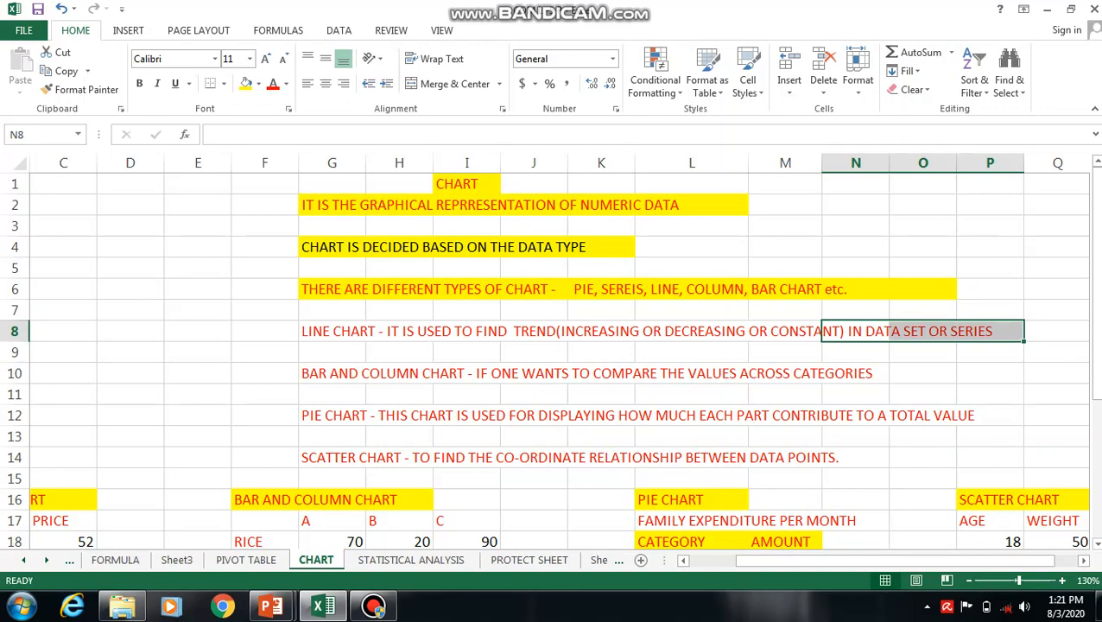
left_click_drag(468, 331, 544, 332)
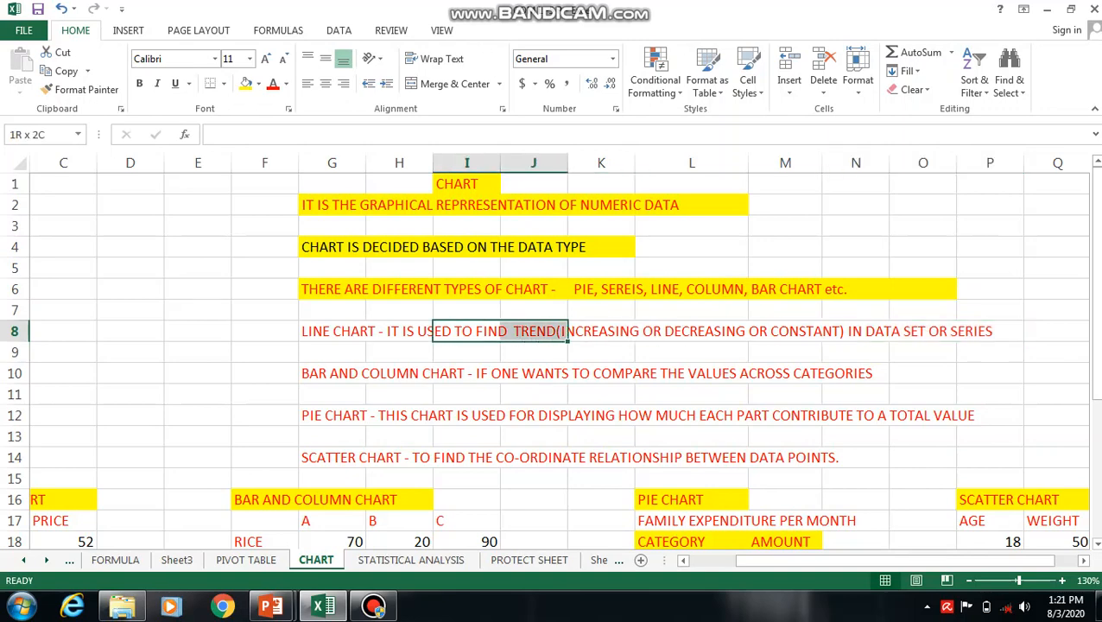
left_click_drag(544, 332, 855, 331)
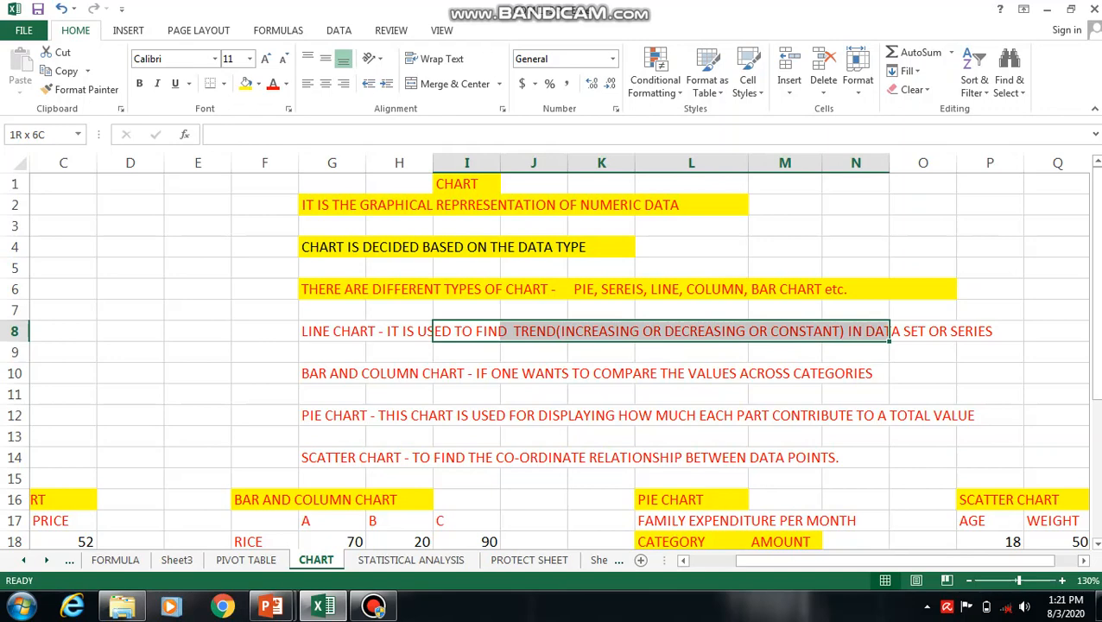
left_click_drag(855, 331, 923, 332)
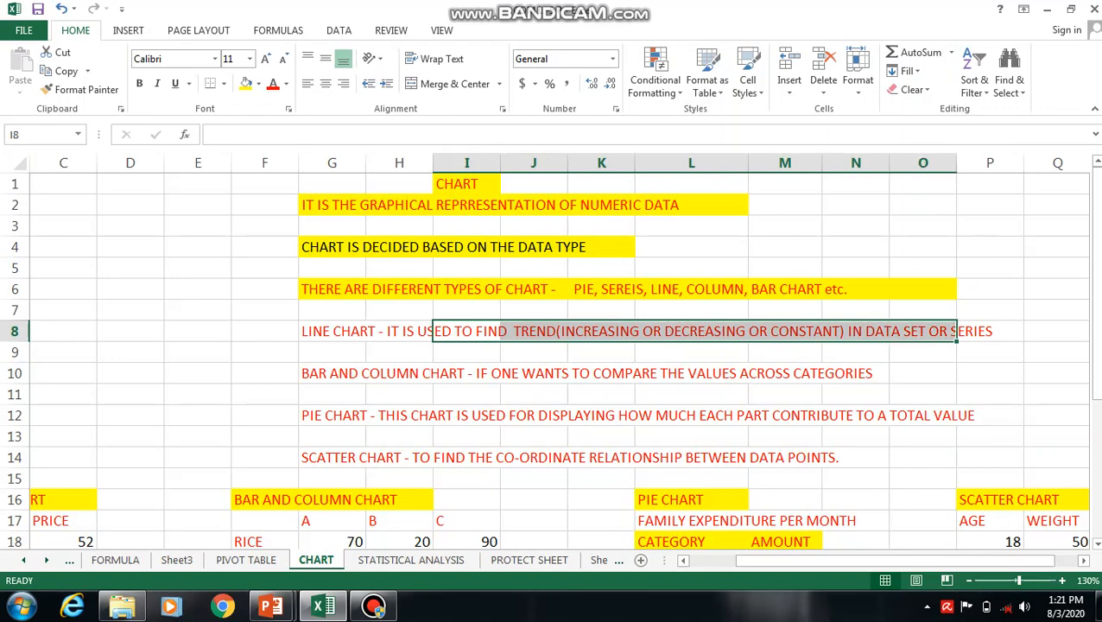
left_click(990, 332)
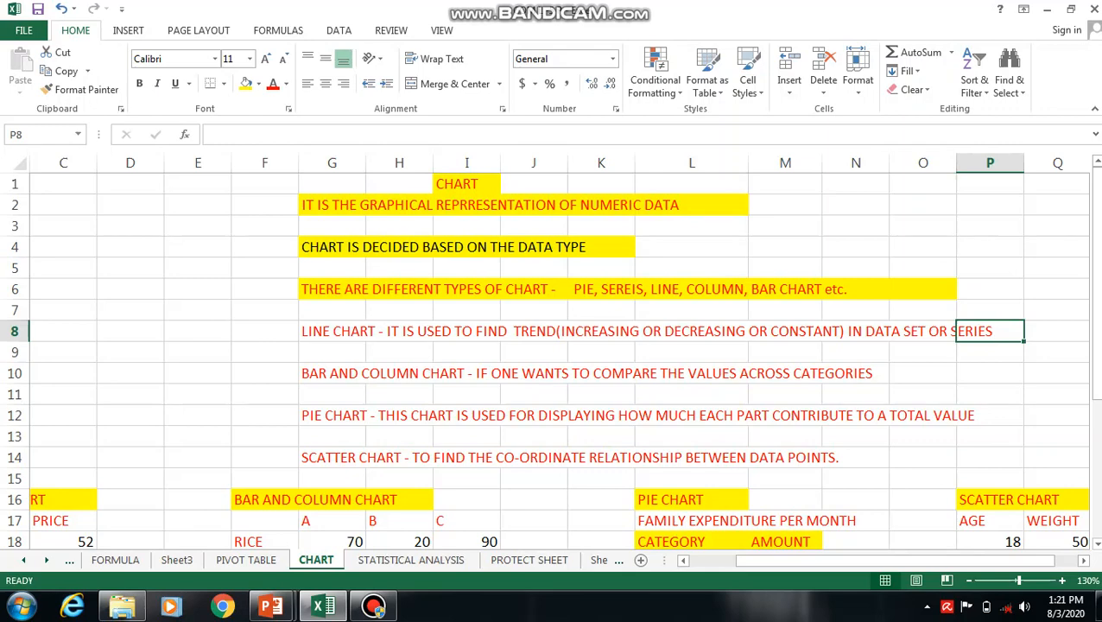
left_click_drag(332, 331, 406, 332)
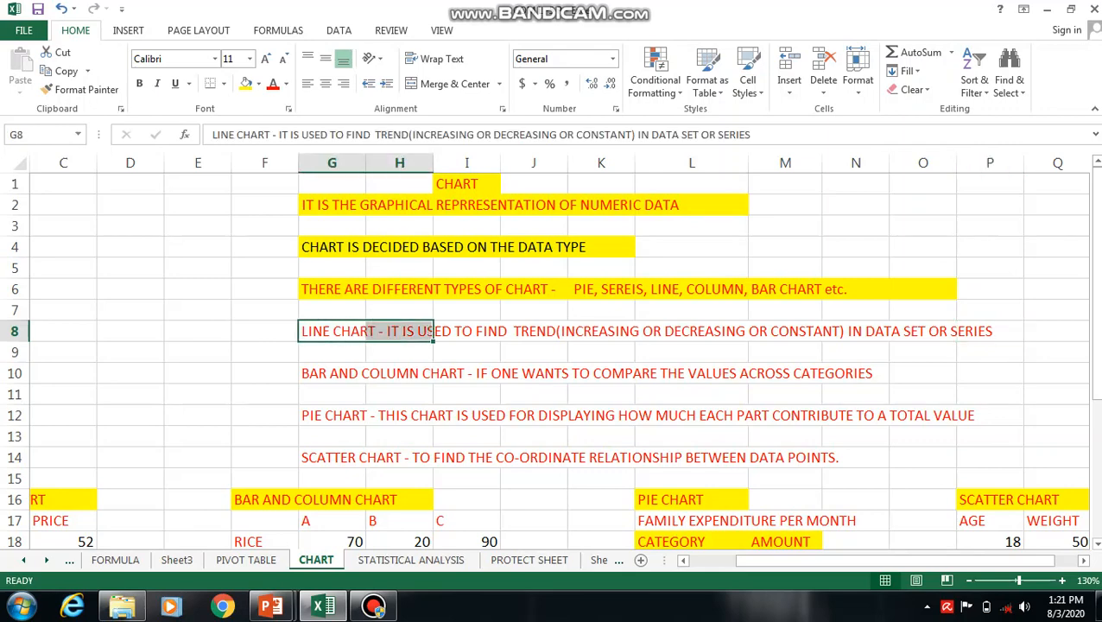
Step: Review the notes on bar and column, pie and scatter charts, and the rule that data type decides the chart
left_click_drag(527, 373, 726, 373)
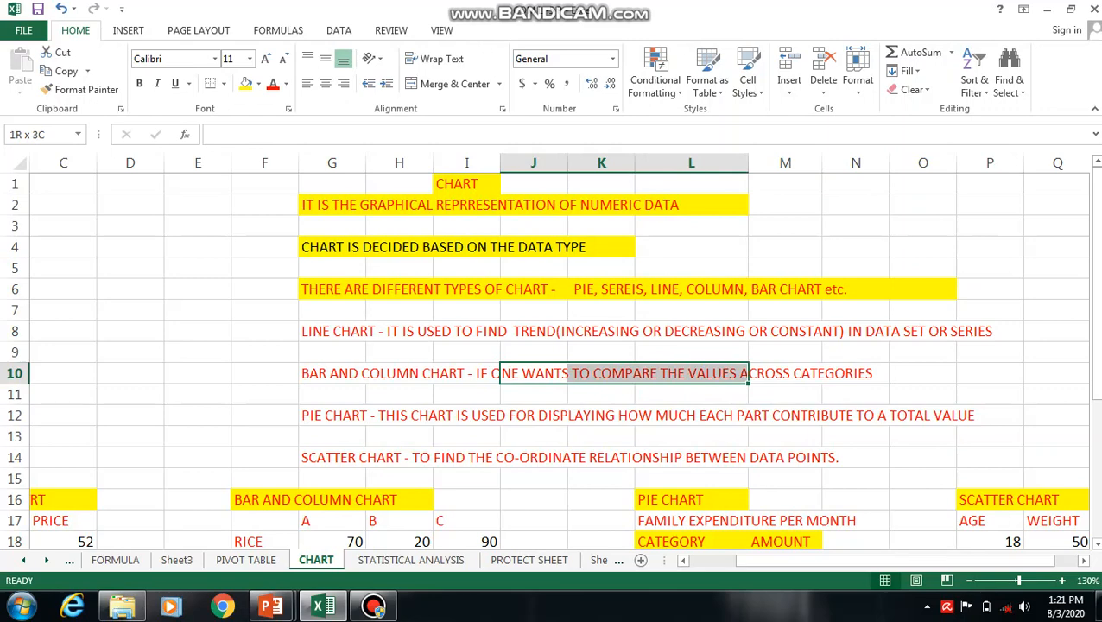
left_click_drag(726, 373, 868, 373)
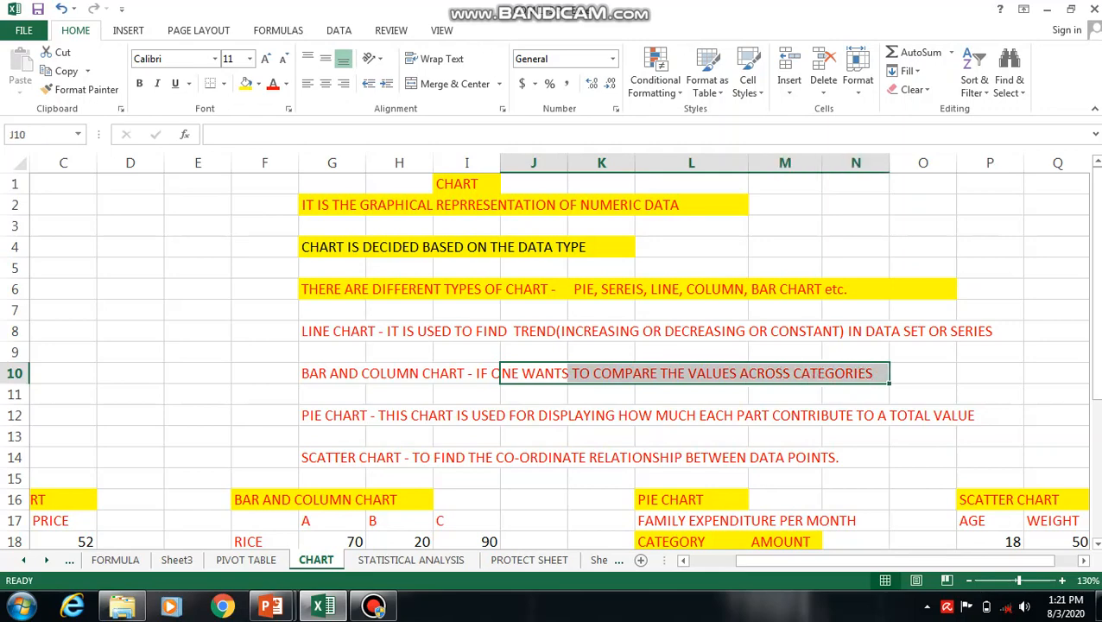
left_click_drag(333, 373, 497, 373)
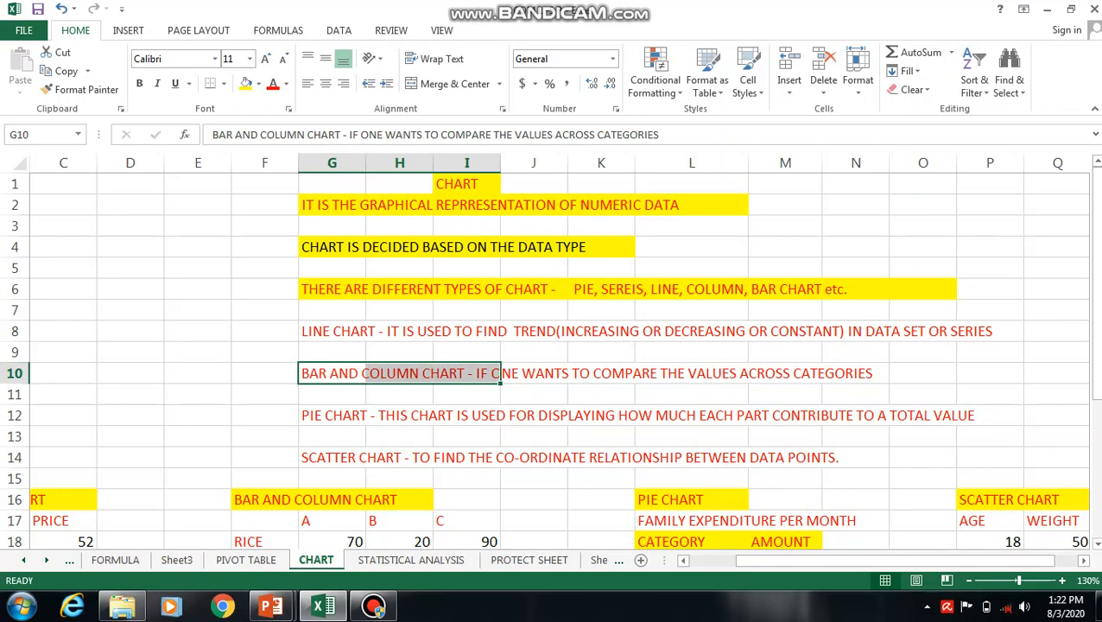
left_click_drag(457, 415, 1019, 416)
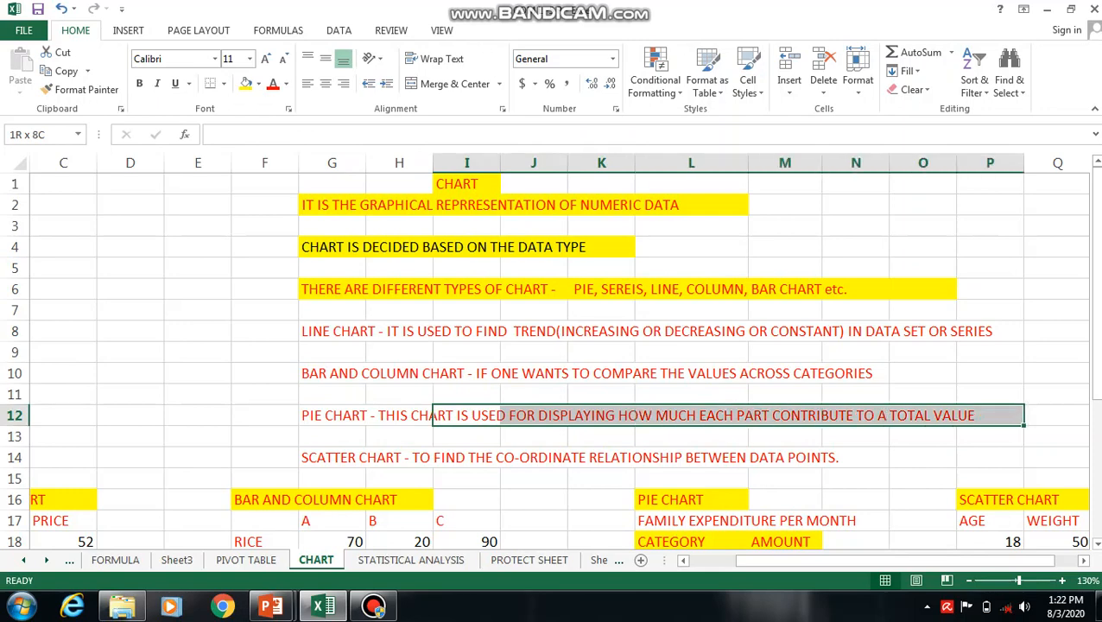
left_click_drag(1019, 415, 1019, 415)
left_click(333, 416)
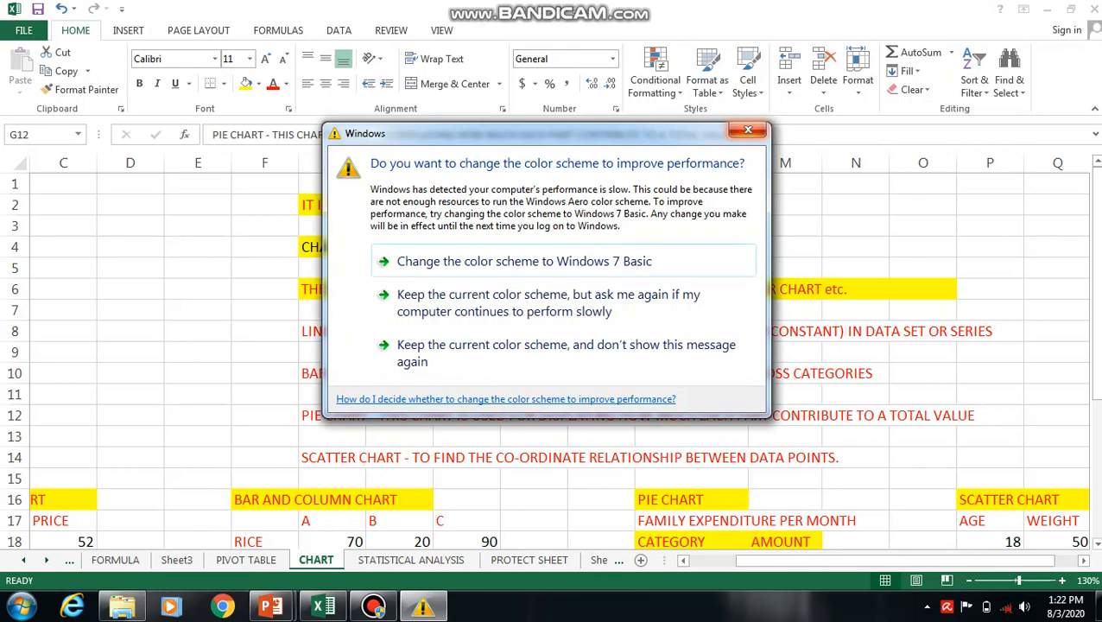
left_click(747, 129)
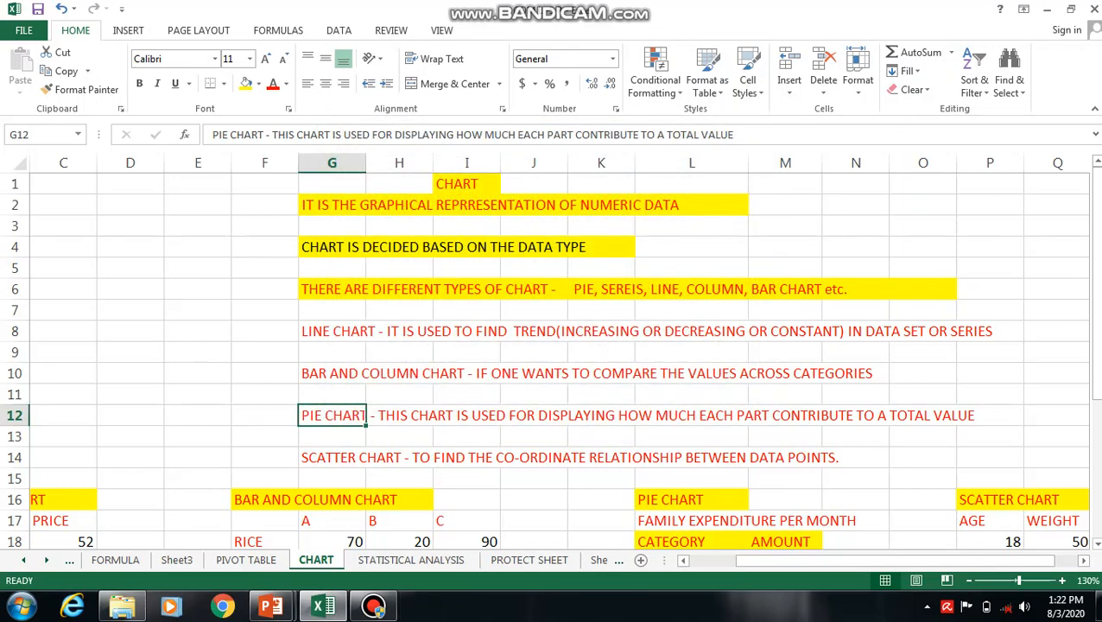
left_click_drag(505, 458, 868, 457)
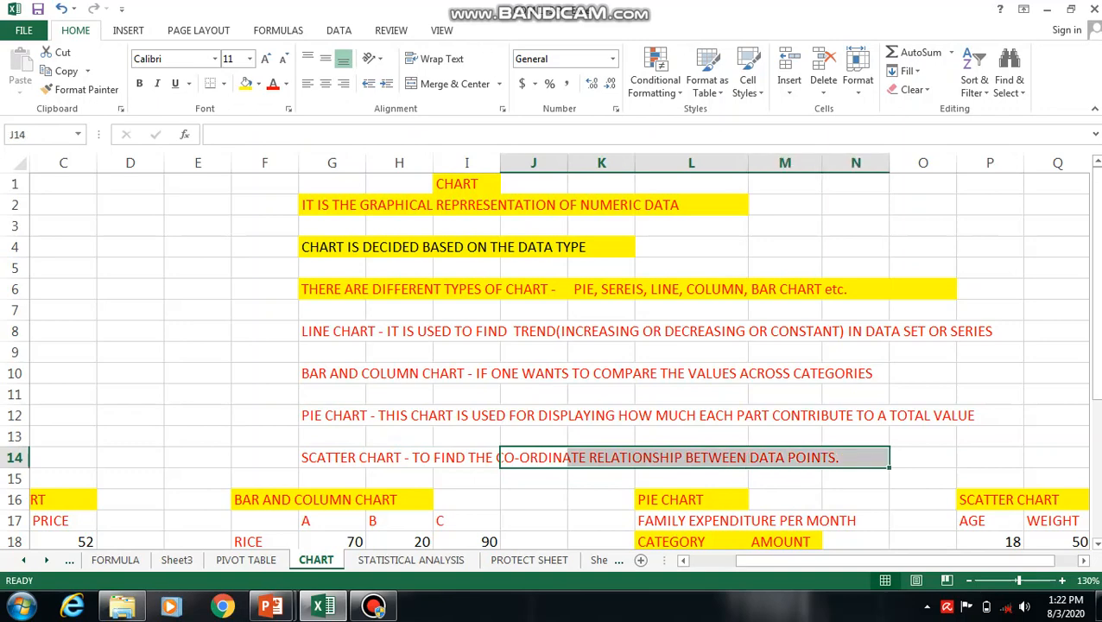
left_click_drag(345, 458, 399, 457)
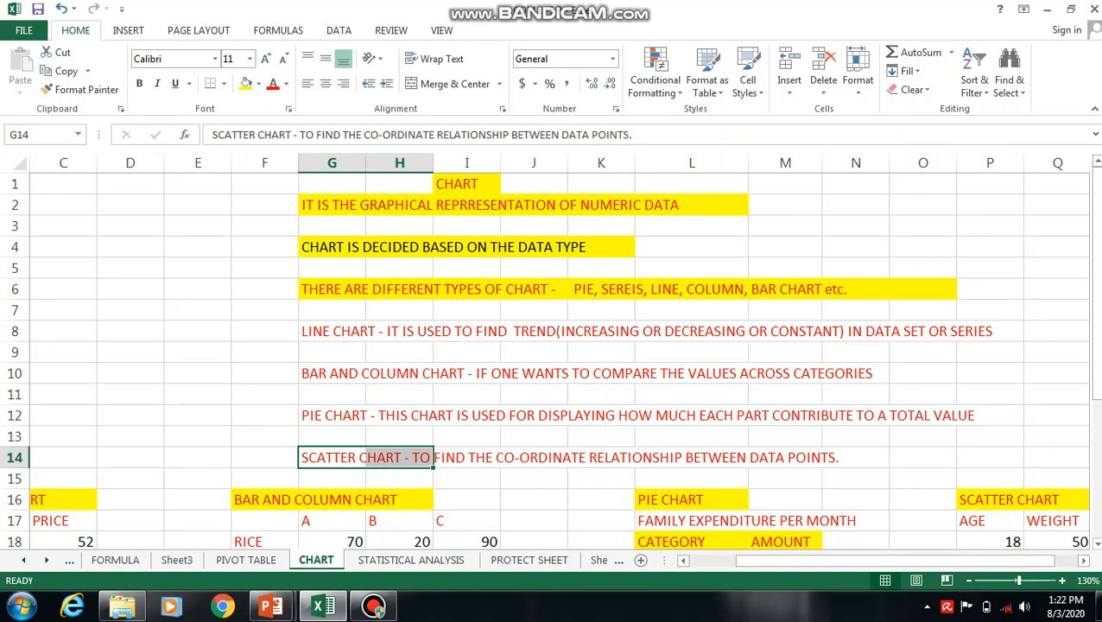
left_click_drag(265, 246, 691, 246)
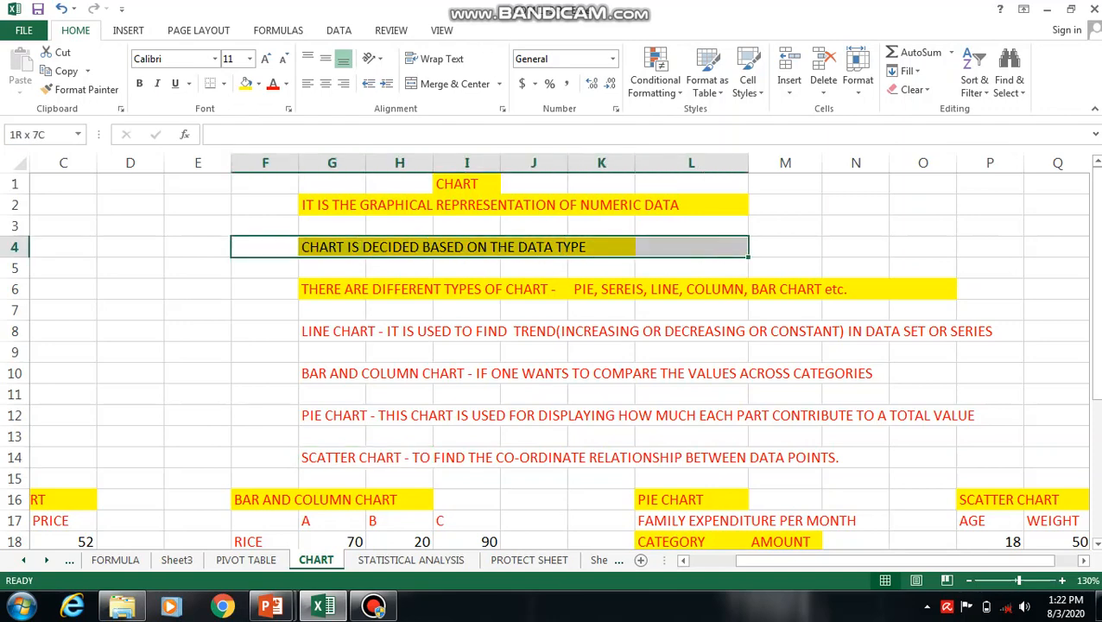
Step: Examine the sample data tables for the line, bar and column, and pie charts below the notes
left_click_drag(885, 559, 842, 559)
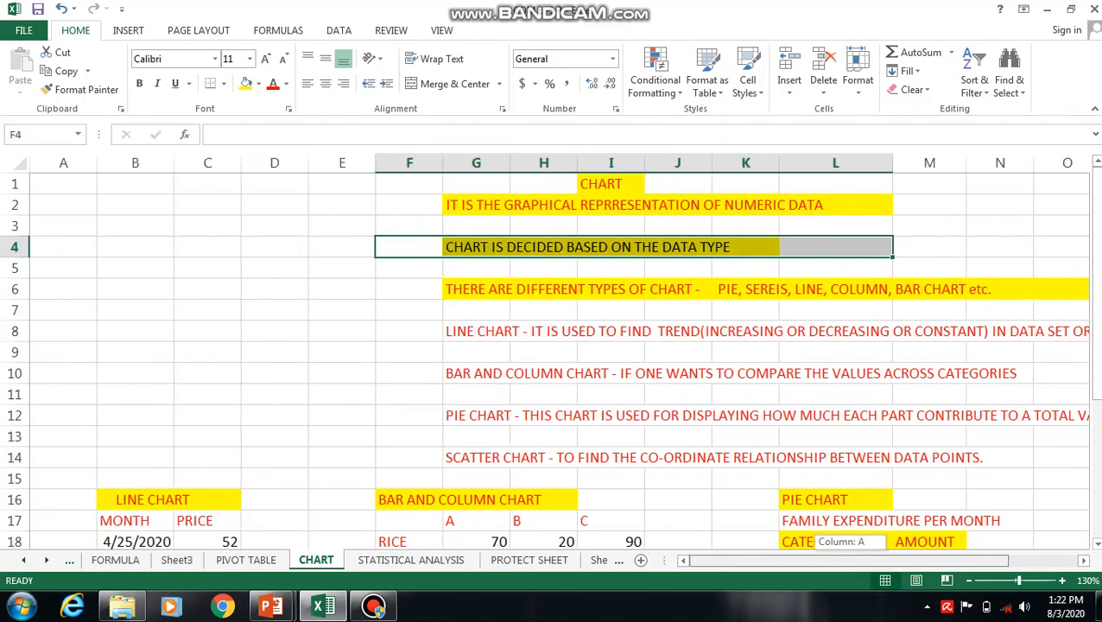
scroll(549, 357, "down", 4)
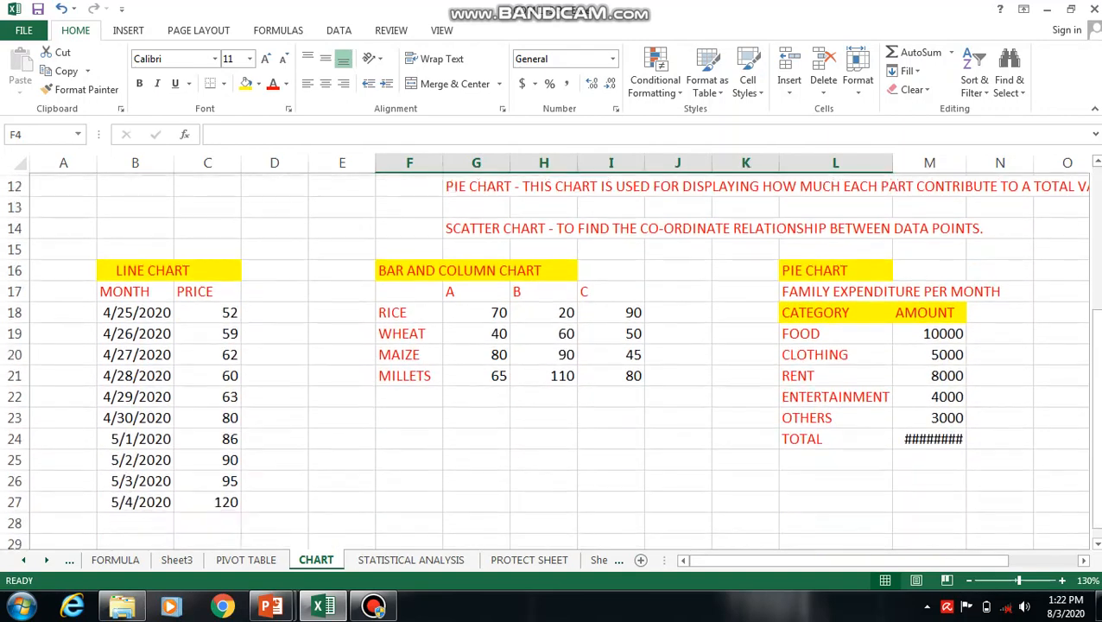
scroll(550, 356, "down", 1)
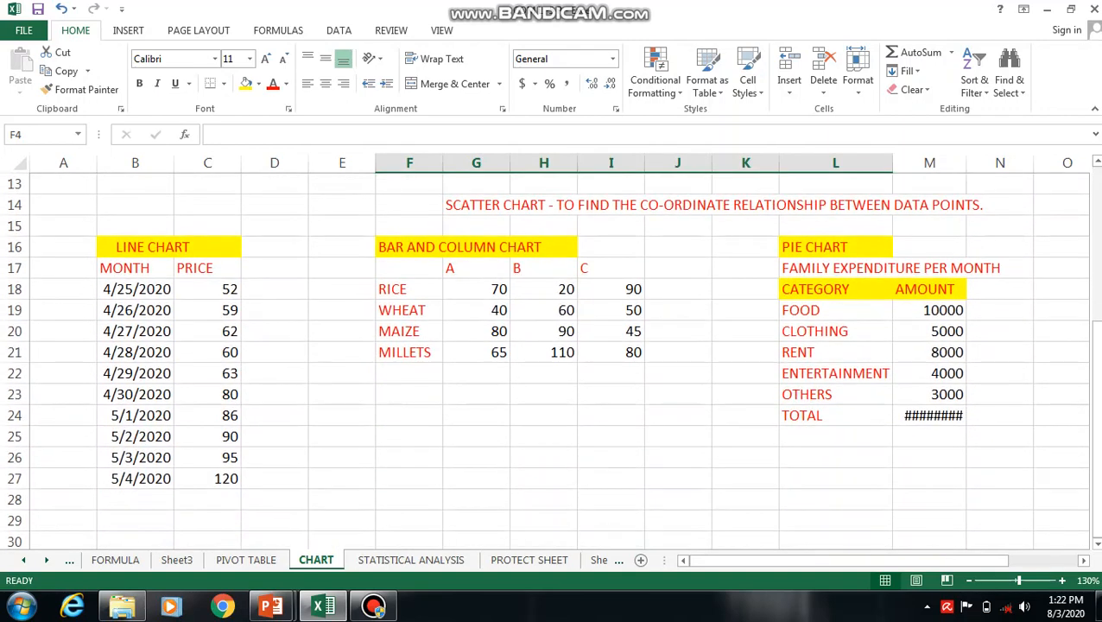
scroll(550, 356, "up", 1)
left_click_drag(784, 561, 760, 560)
left_click_drag(150, 282, 233, 516)
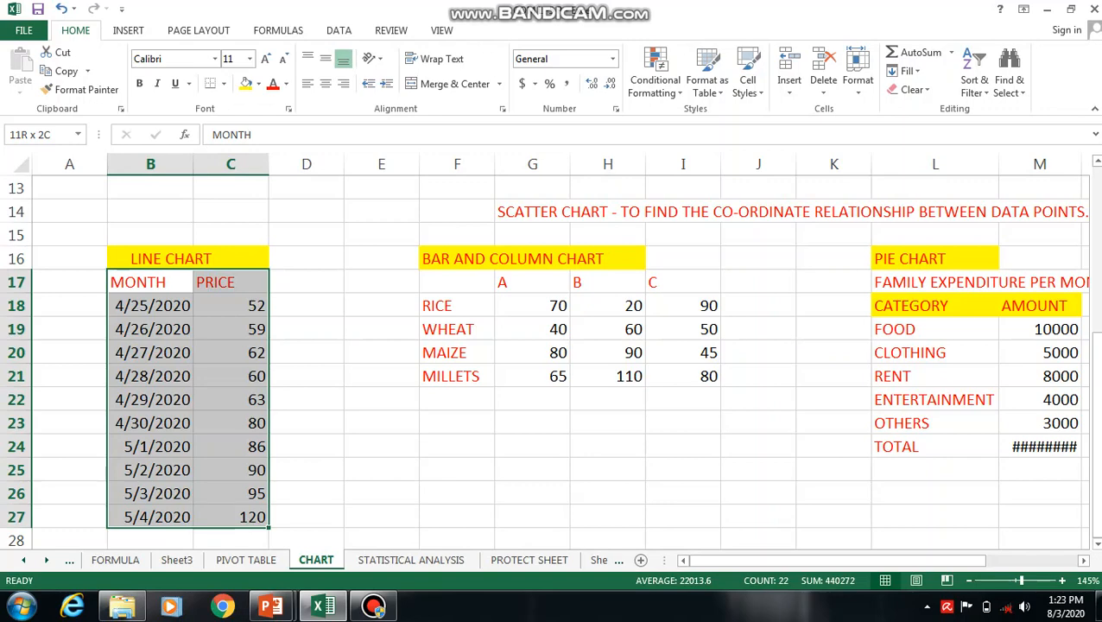
left_click_drag(107, 274, 137, 262)
key("ctrl+z")
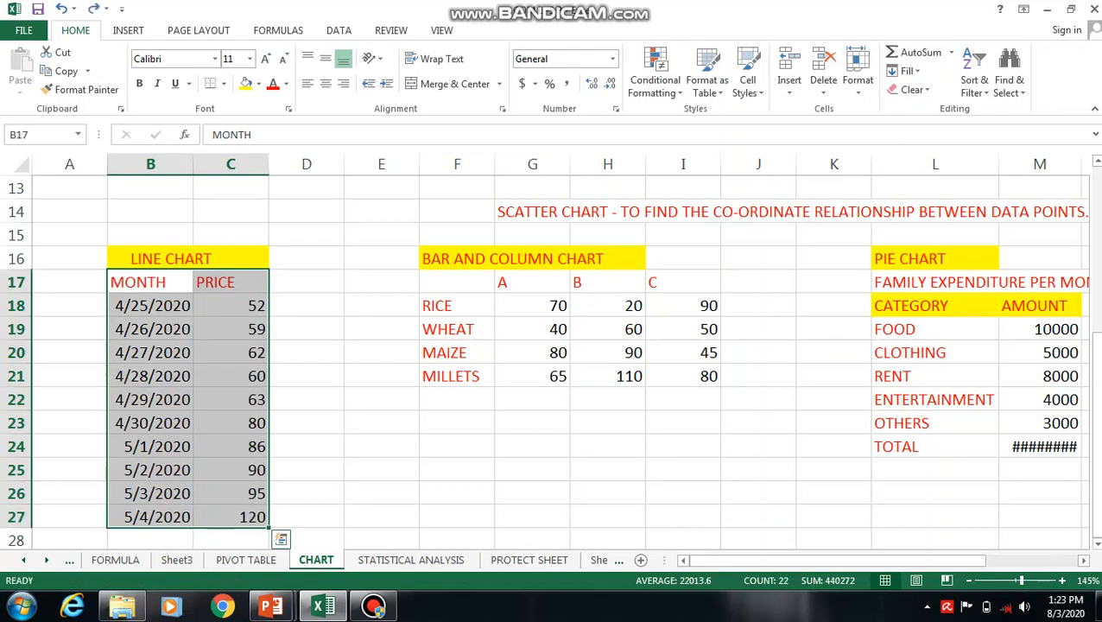
left_click(306, 329)
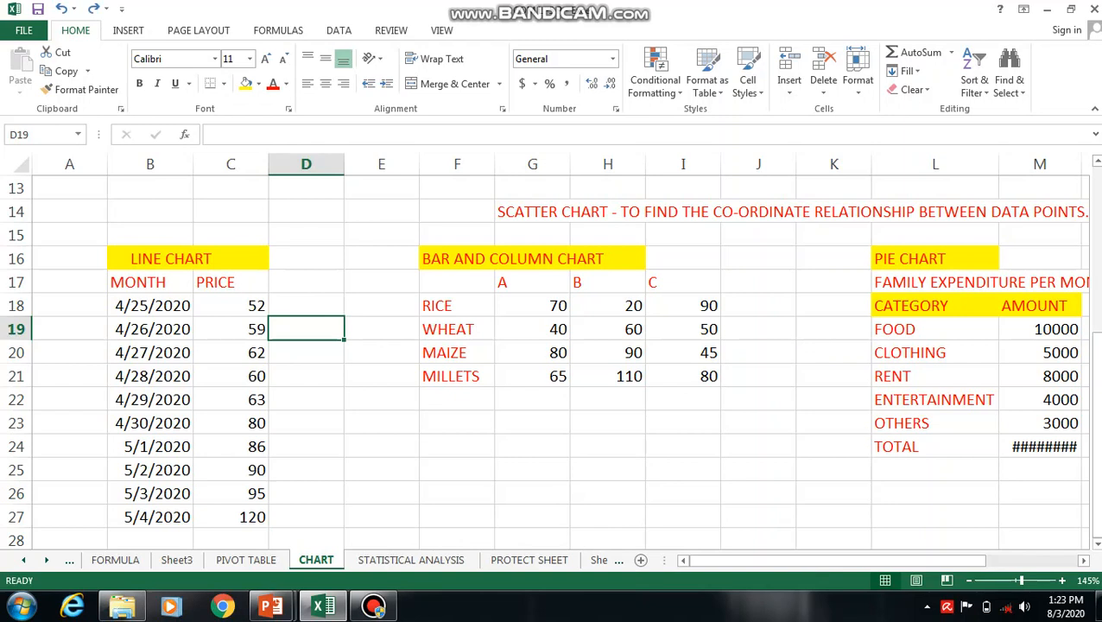
Step: Insert a 2-D line chart with markers from the month and price data in B17:C27
left_click_drag(138, 283, 230, 517)
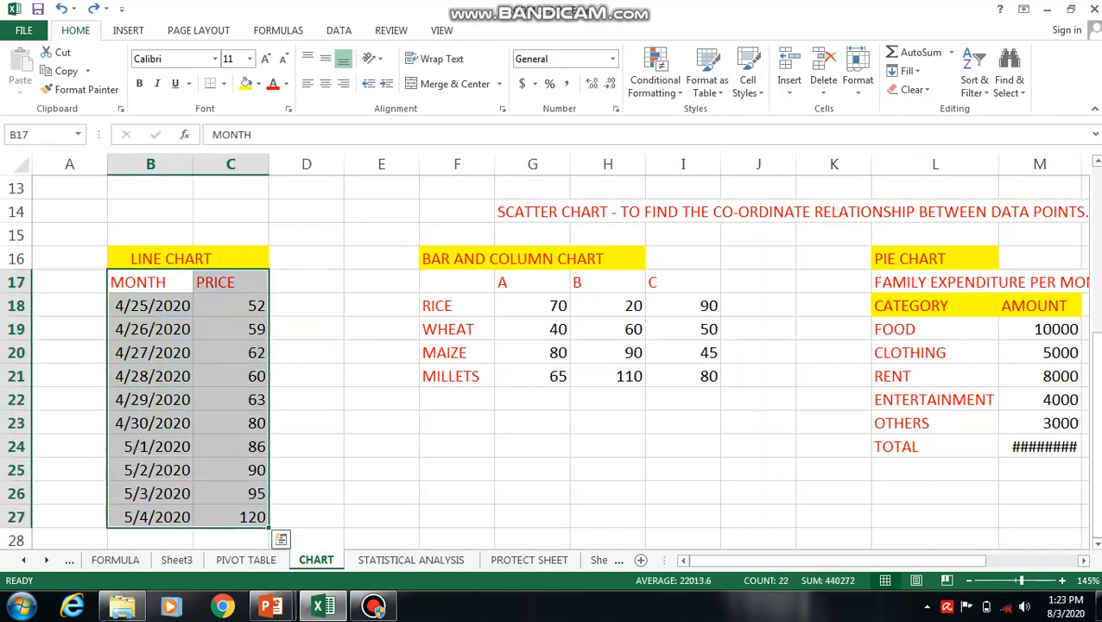
left_click(128, 30)
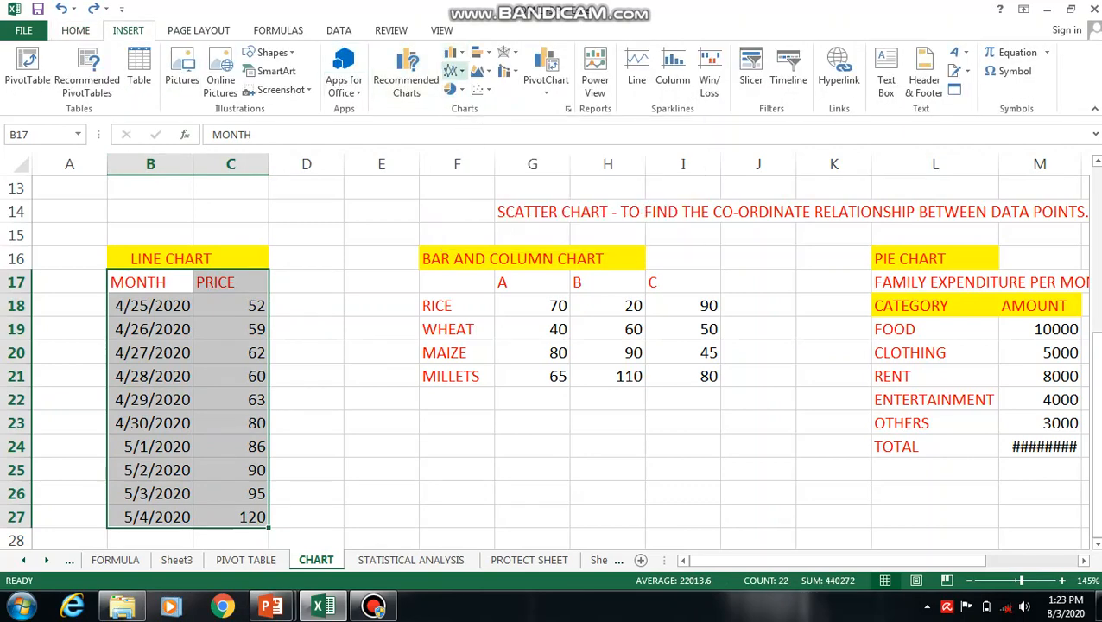
left_click(453, 71)
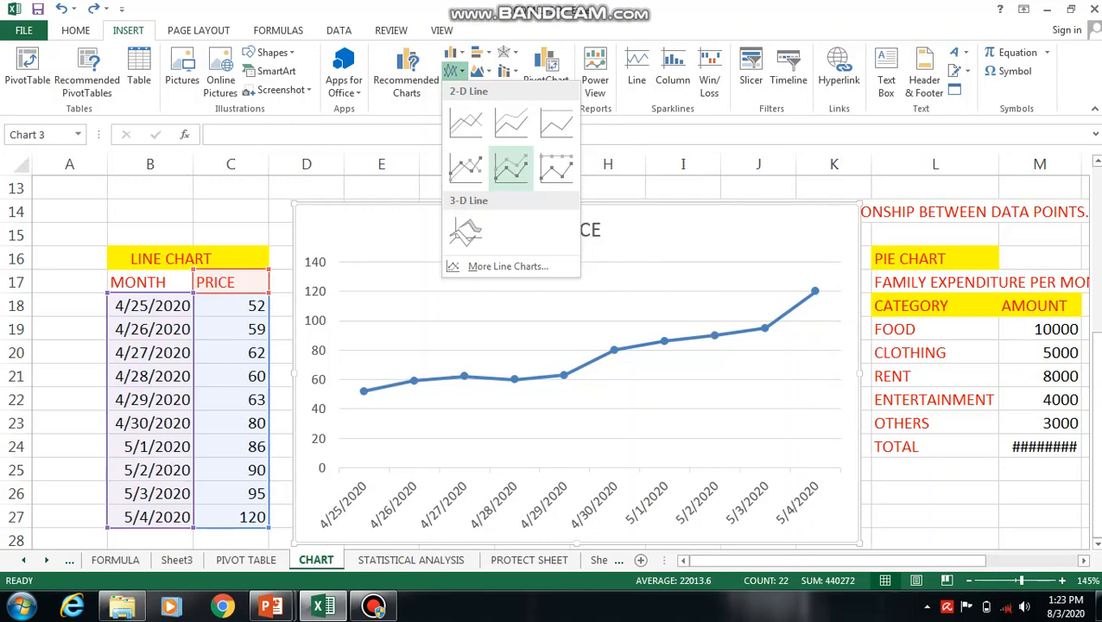
left_click(466, 166)
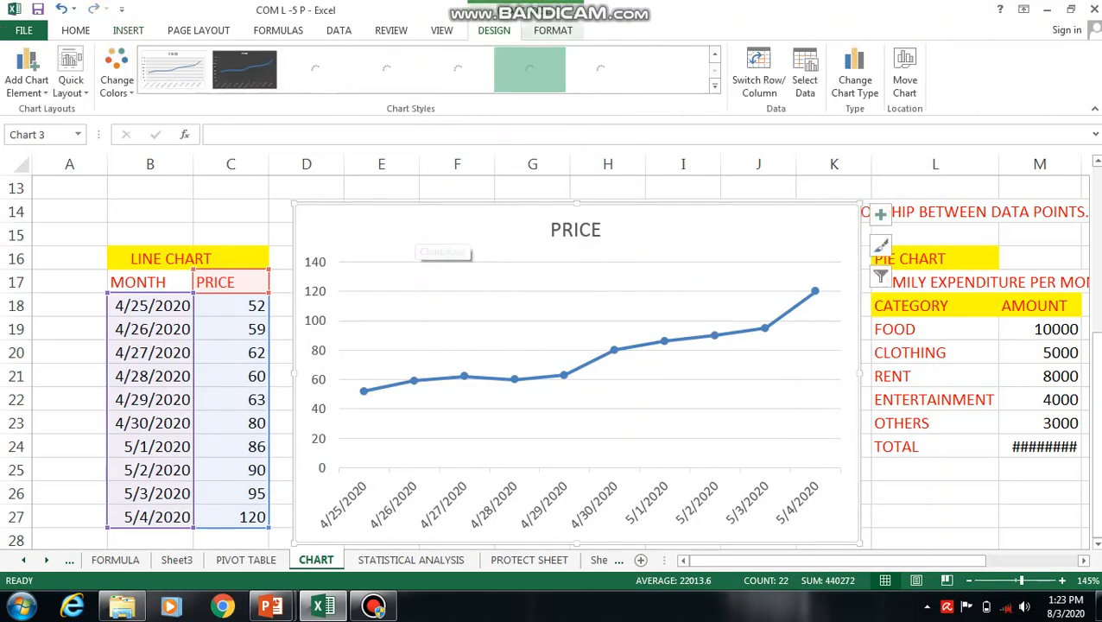
Step: Shift the price chart slightly upward, select its data series, and undo both the chart's move and its insertion
left_click_drag(416, 233, 428, 212)
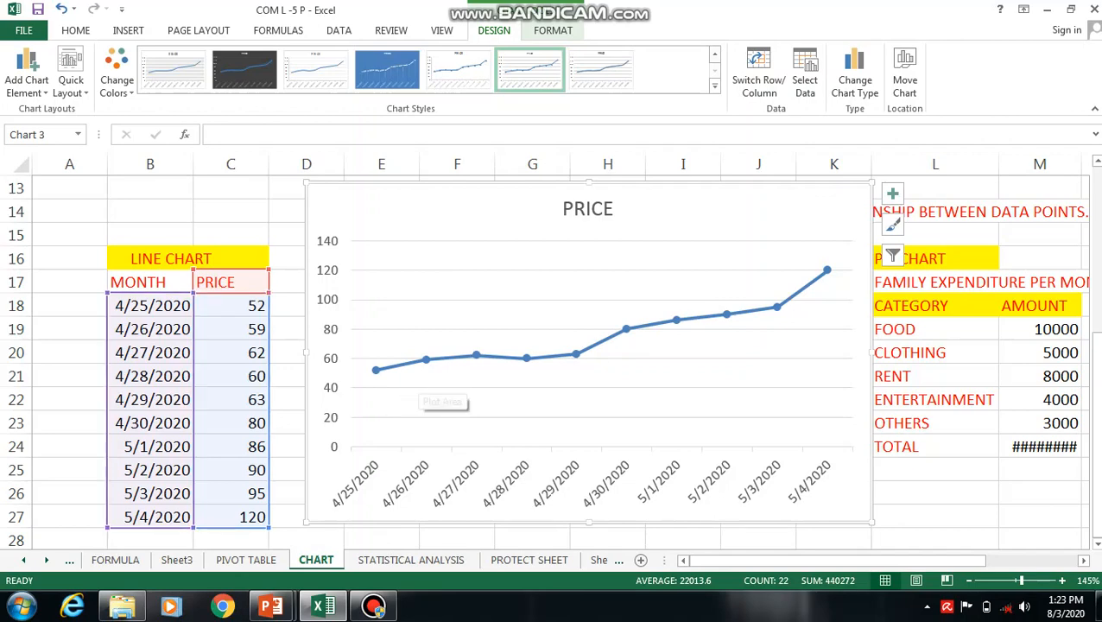
left_click(425, 359)
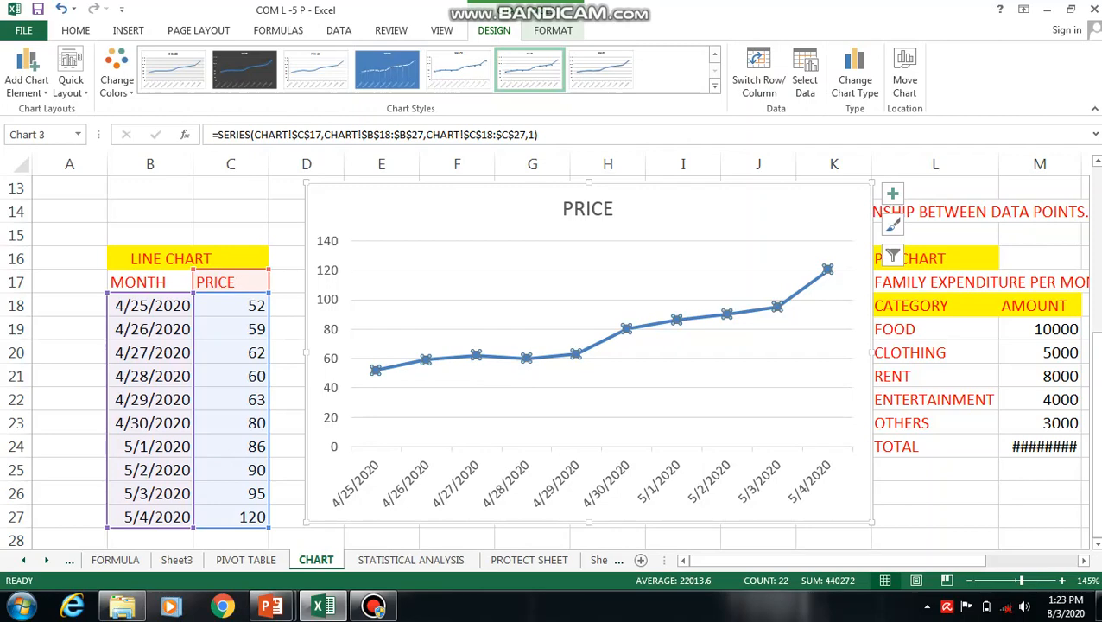
key("ctrl+z")
key("ctrl+z")
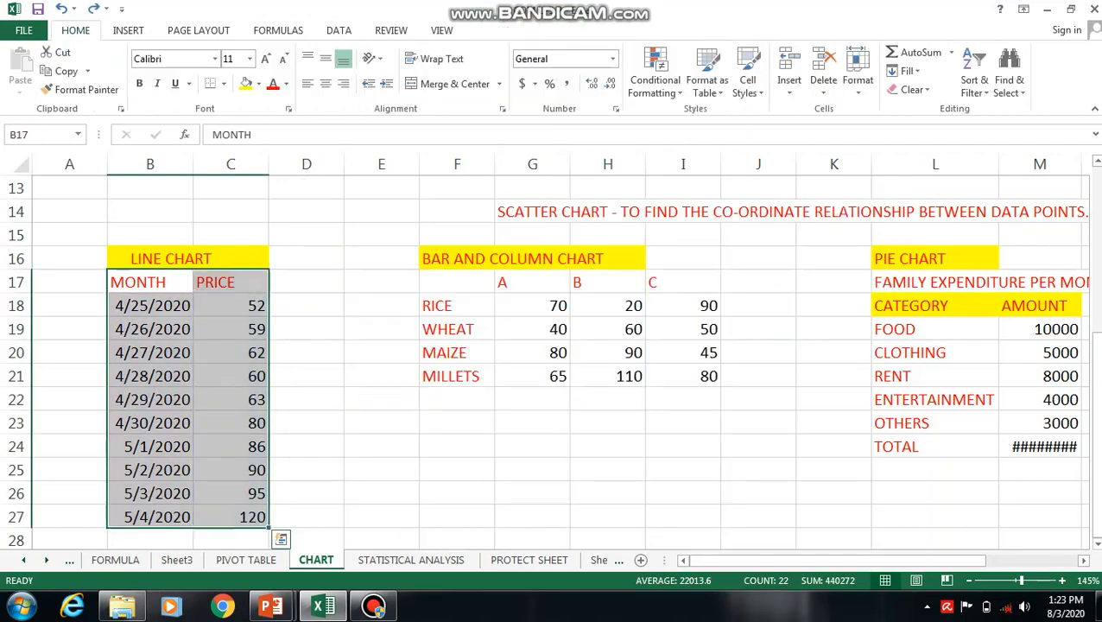
left_click(281, 539)
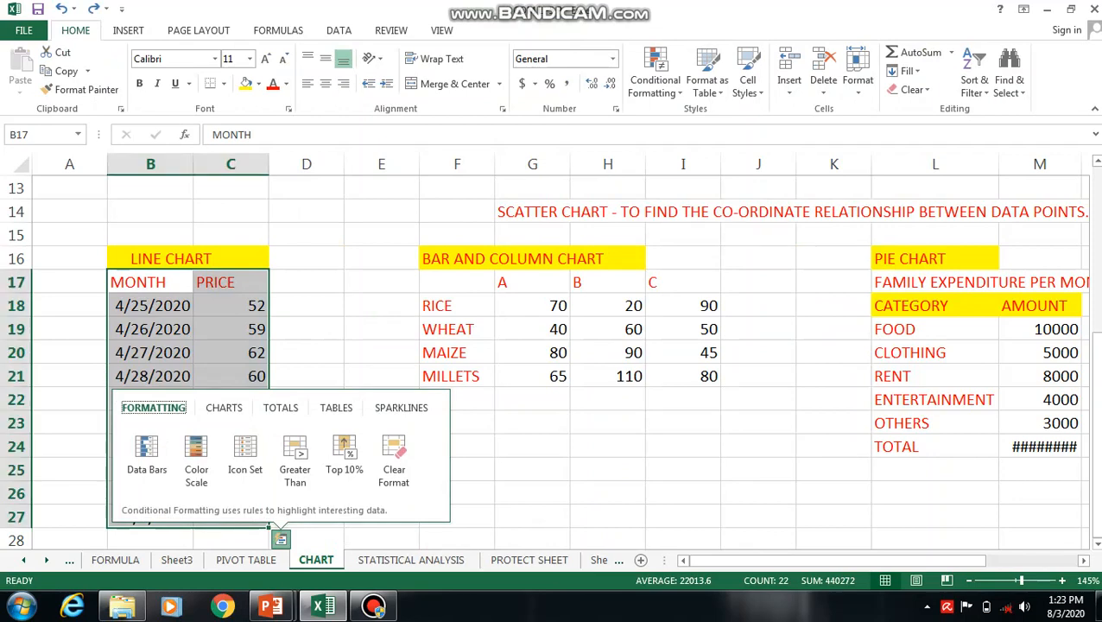
left_click(607, 445)
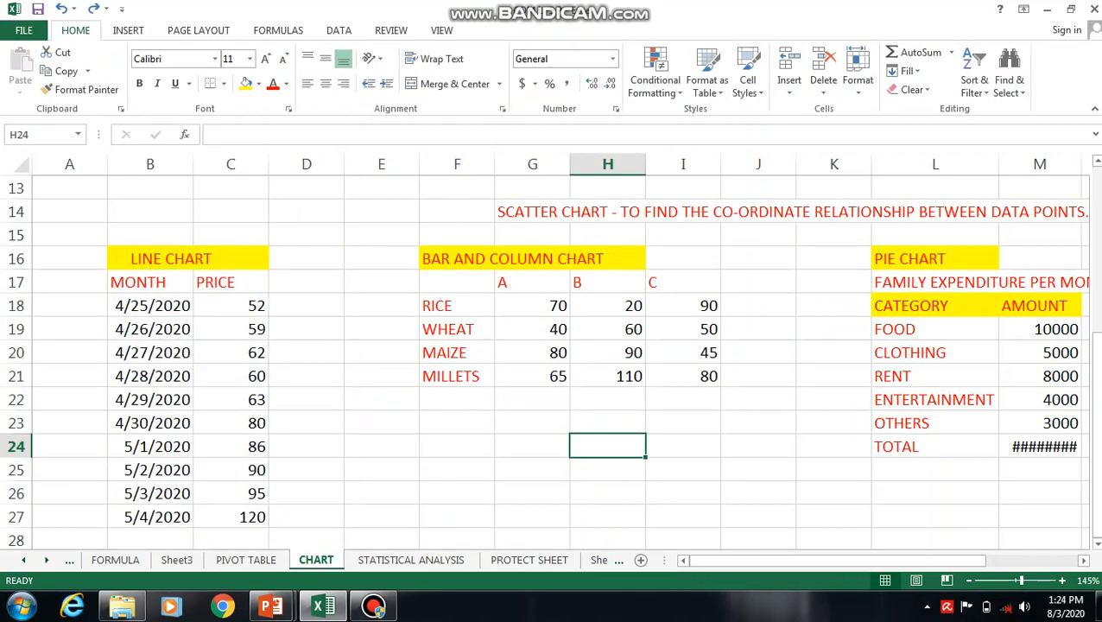
Step: Go through the crop names and the first column header in the bar and column chart table
left_click(456, 306)
left_click(457, 329)
left_click(457, 352)
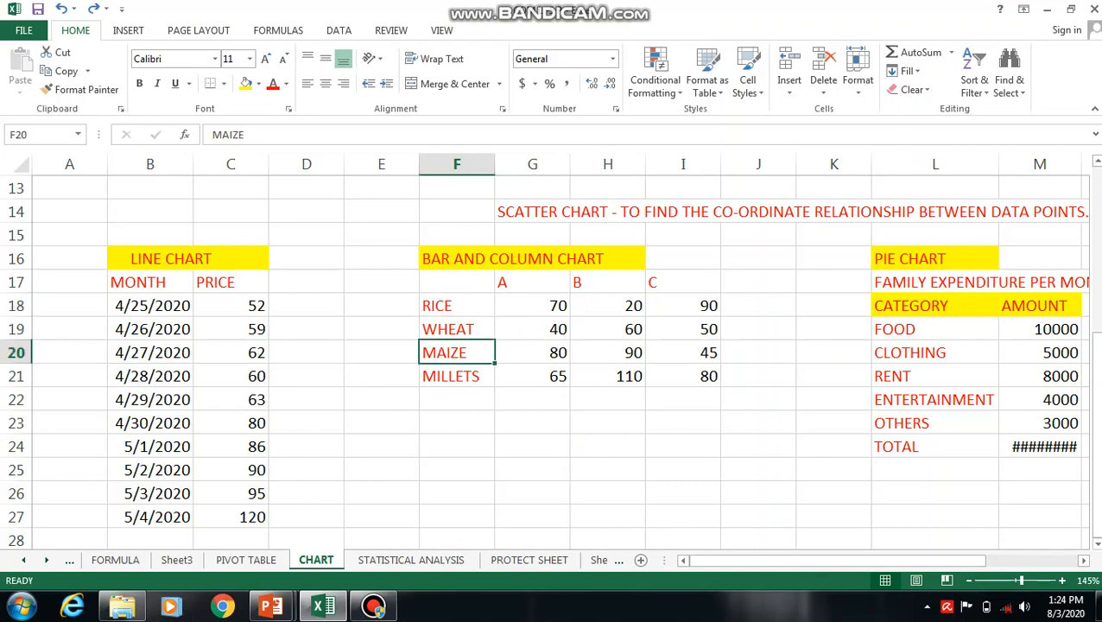
left_click(457, 376)
left_click(532, 283)
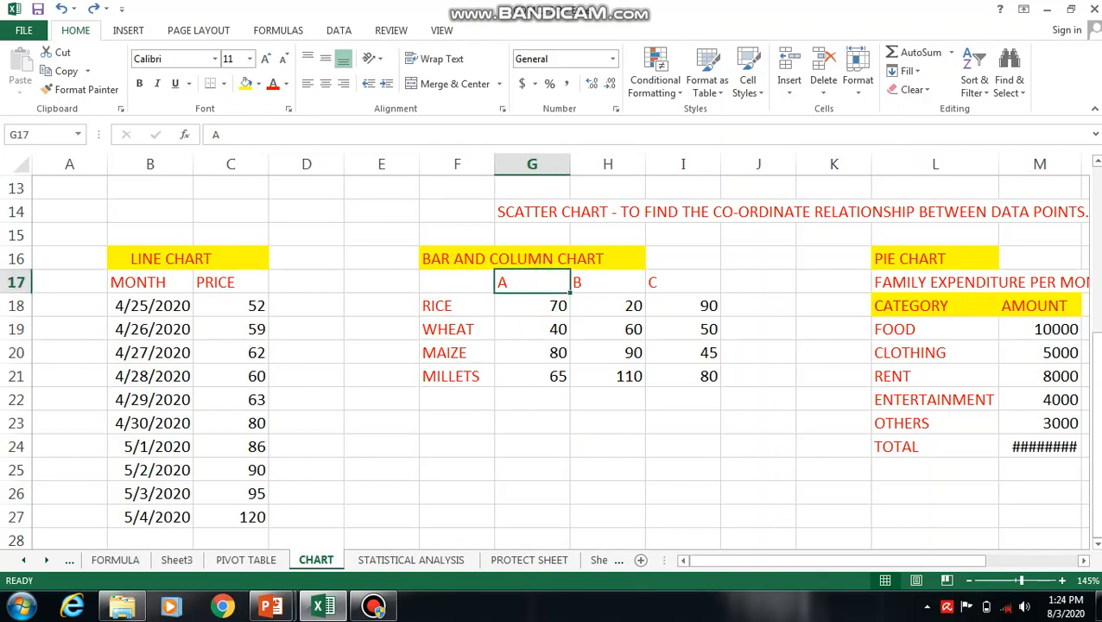
Step: Enter the label "country" in cell F17, beside the A, B and C headers
left_click(457, 283)
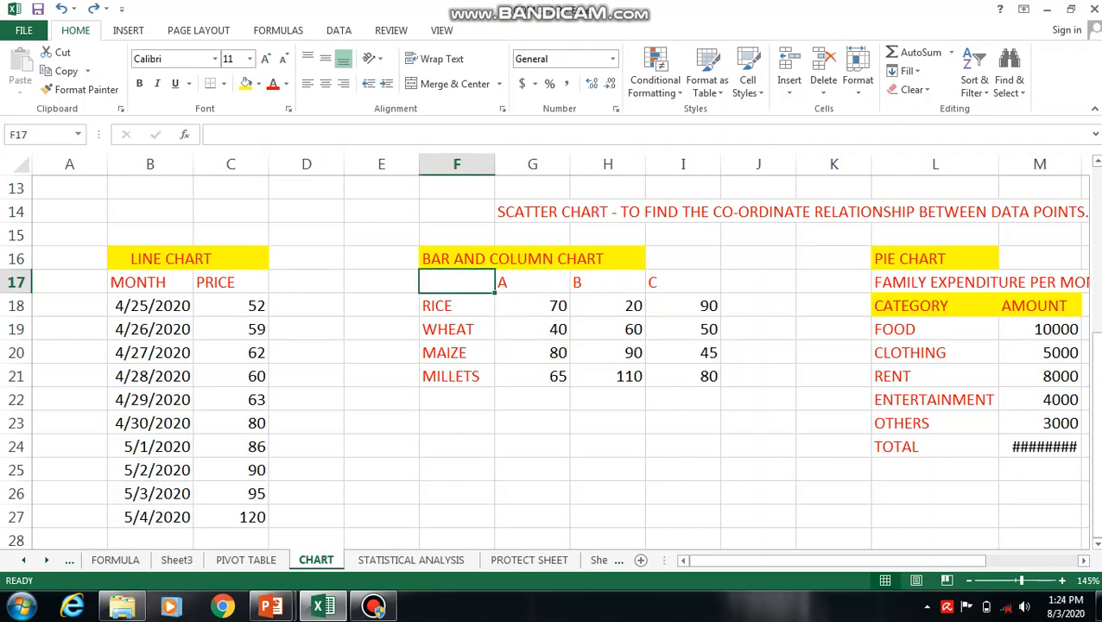
type("countr")
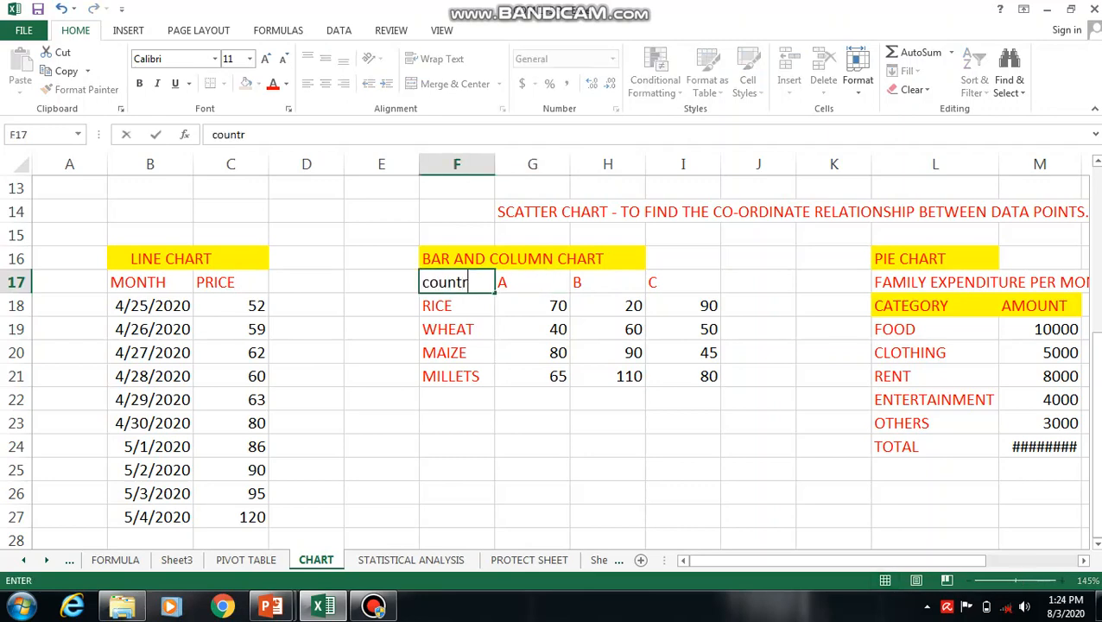
type("y")
left_click(531, 423)
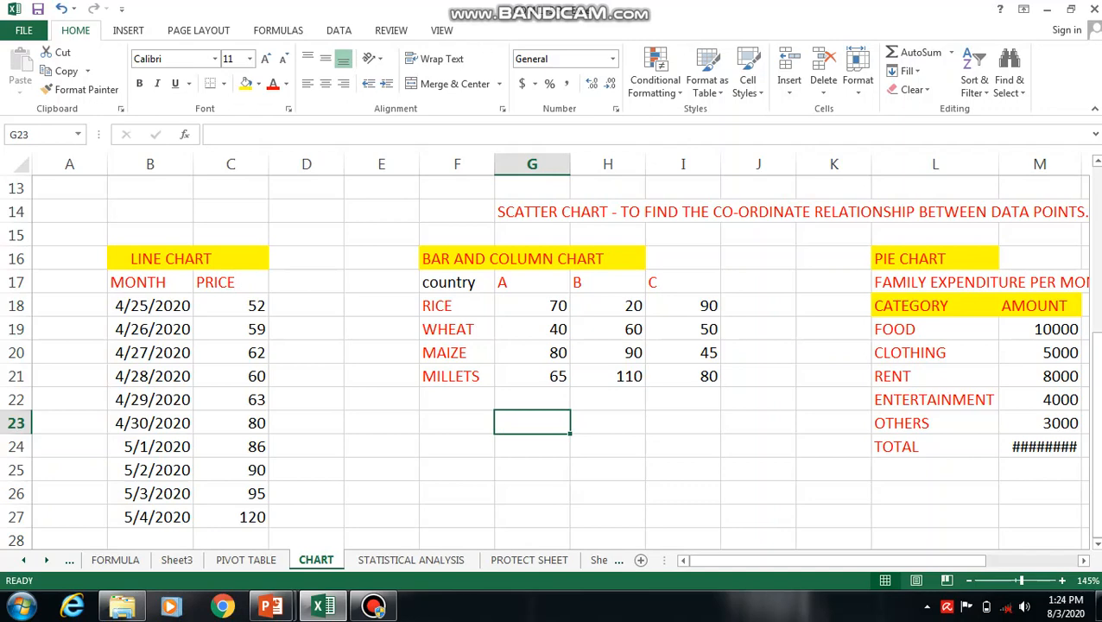
Step: Review the row 10 note on using bar and column charts to compare values across categories
scroll(549, 361, "up", 3)
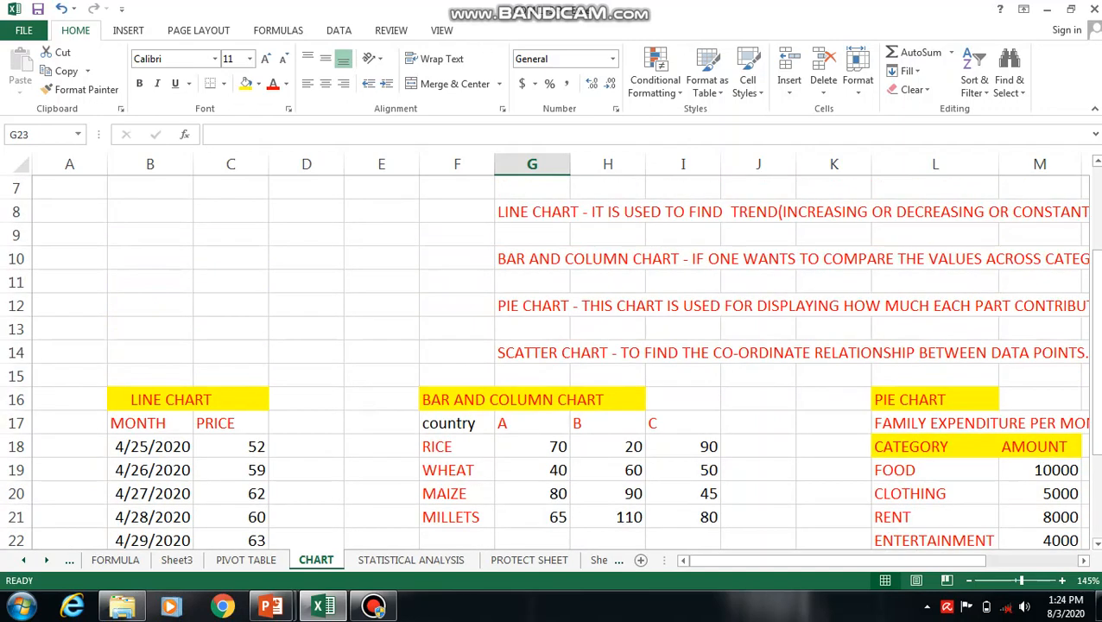
left_click_drag(741, 561, 834, 560)
left_click_drag(522, 329, 806, 329)
left_click_drag(853, 560, 760, 561)
scroll(553, 363, "down", 1)
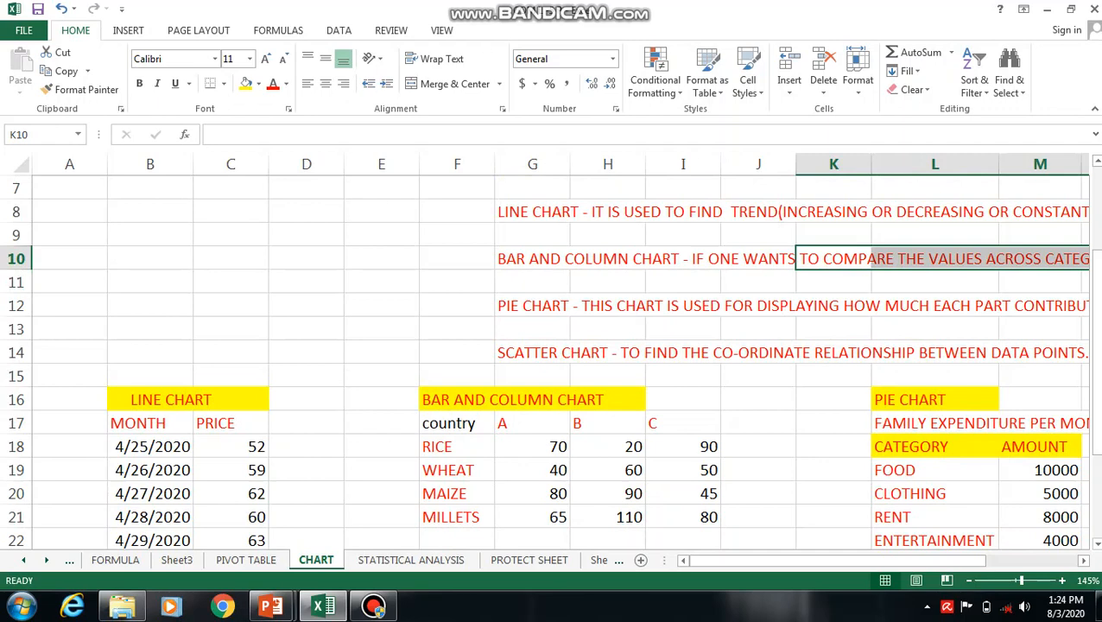
Step: Look at the bar chart types and insert a 2-D clustered column chart from the crop and country data in F17:I21
left_click_drag(457, 422, 691, 517)
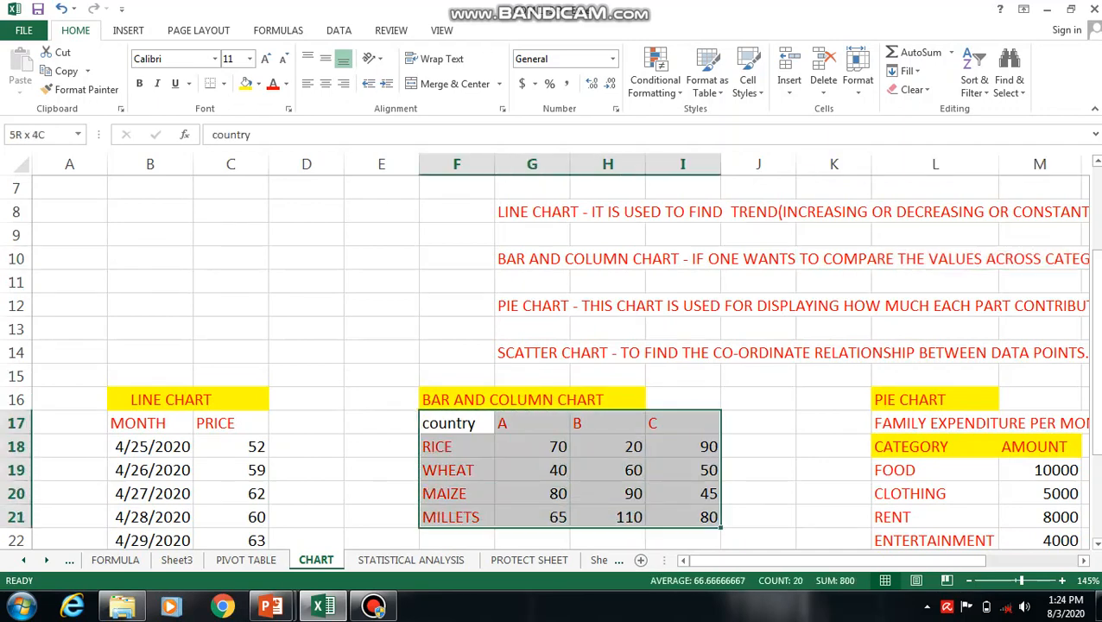
left_click(127, 30)
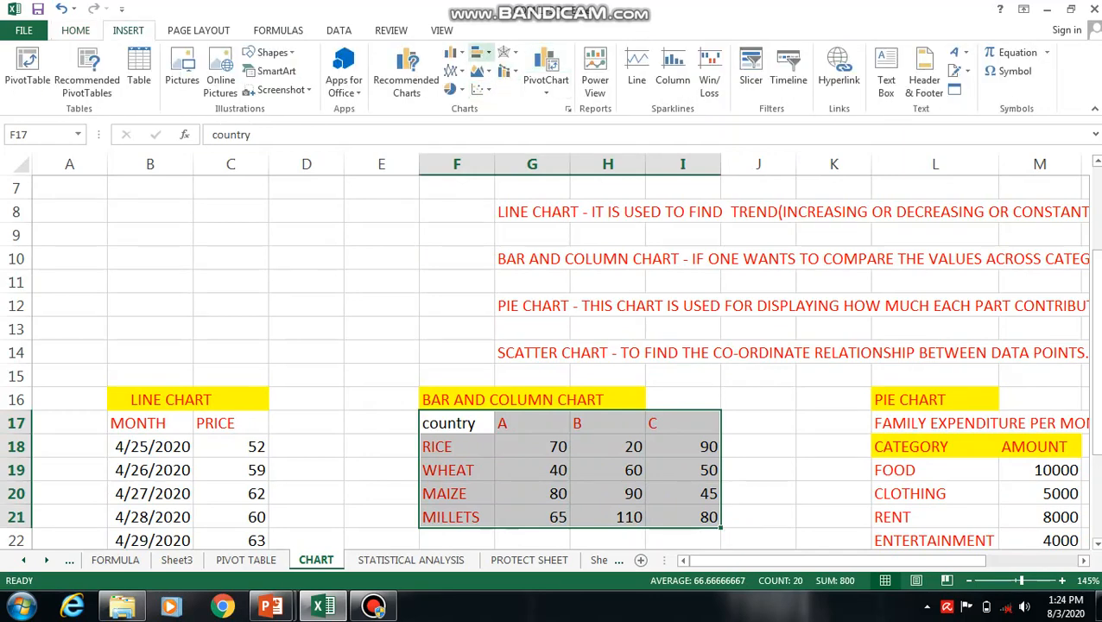
left_click(478, 54)
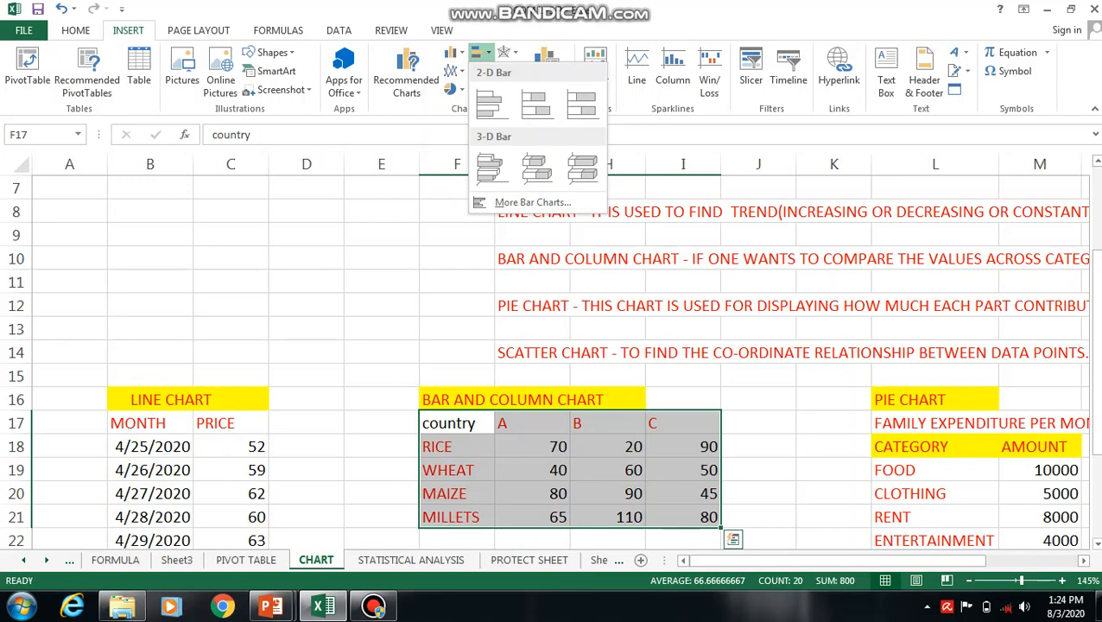
left_click(450, 226)
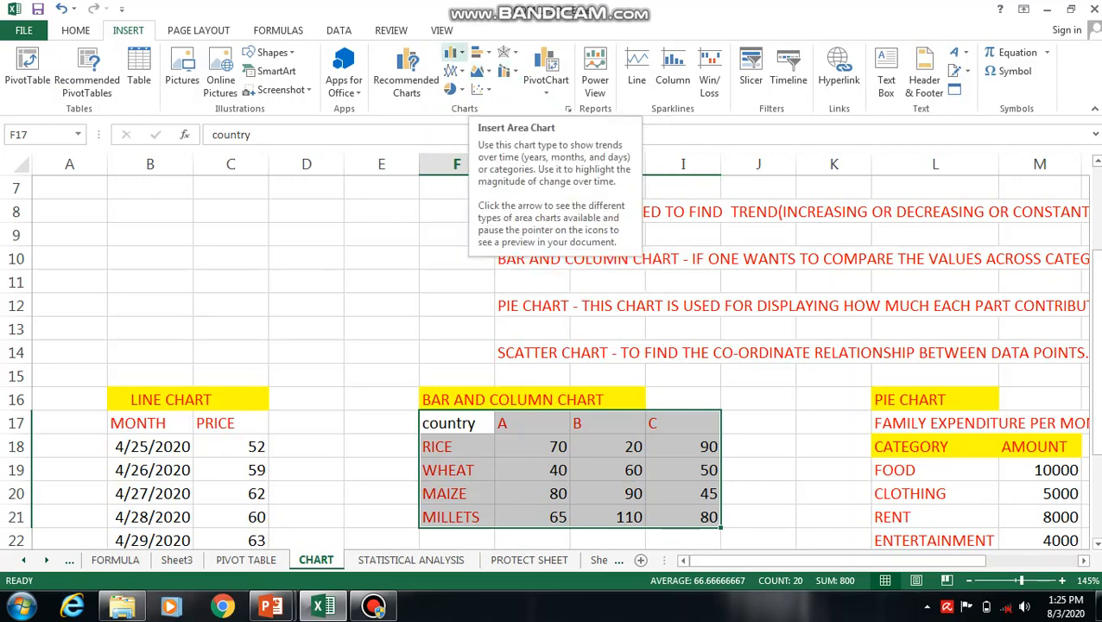
left_click(453, 54)
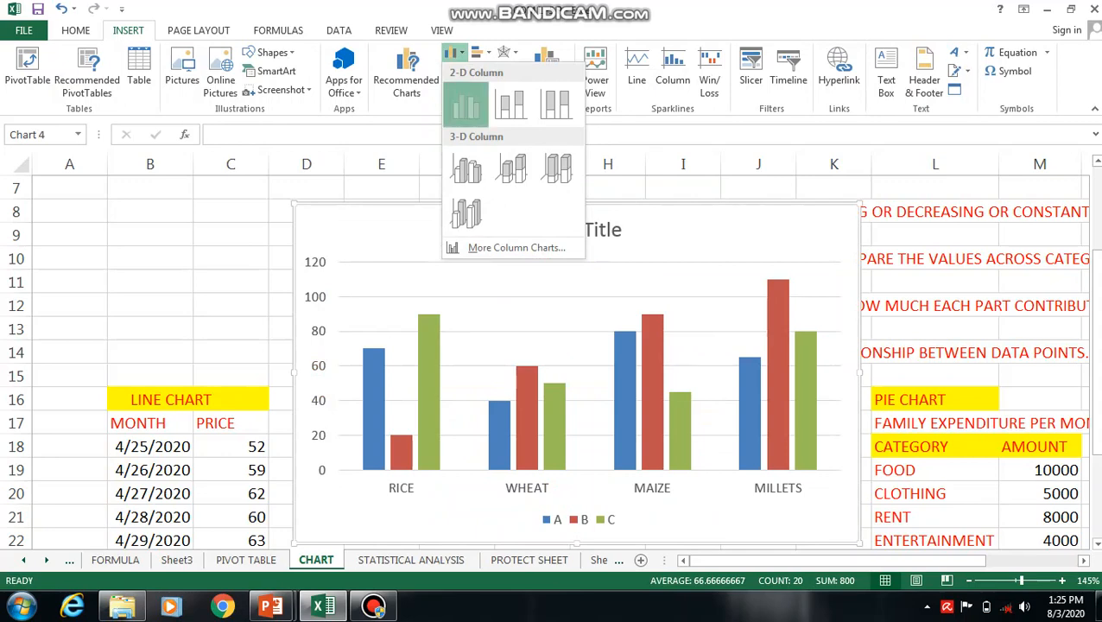
left_click(464, 105)
Step: Move the column chart away from its source table so the crop data and the chart can be compared side by side
left_click_drag(542, 215, 316, 176)
scroll(467, 306, "down", 2)
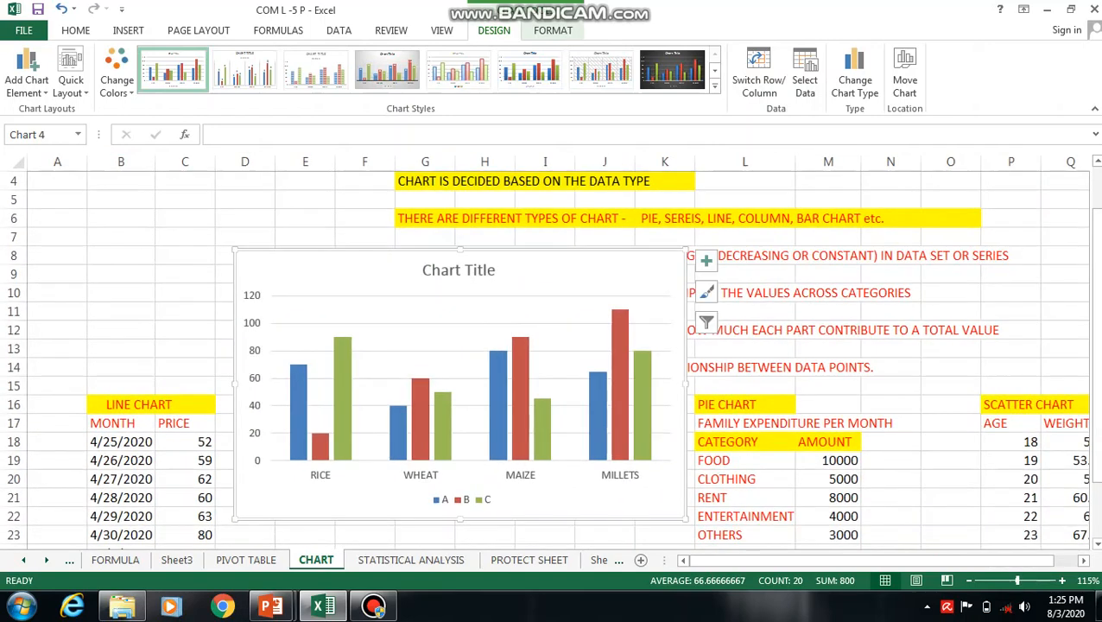
left_click_drag(467, 307, 483, 266)
key("ctrl+z")
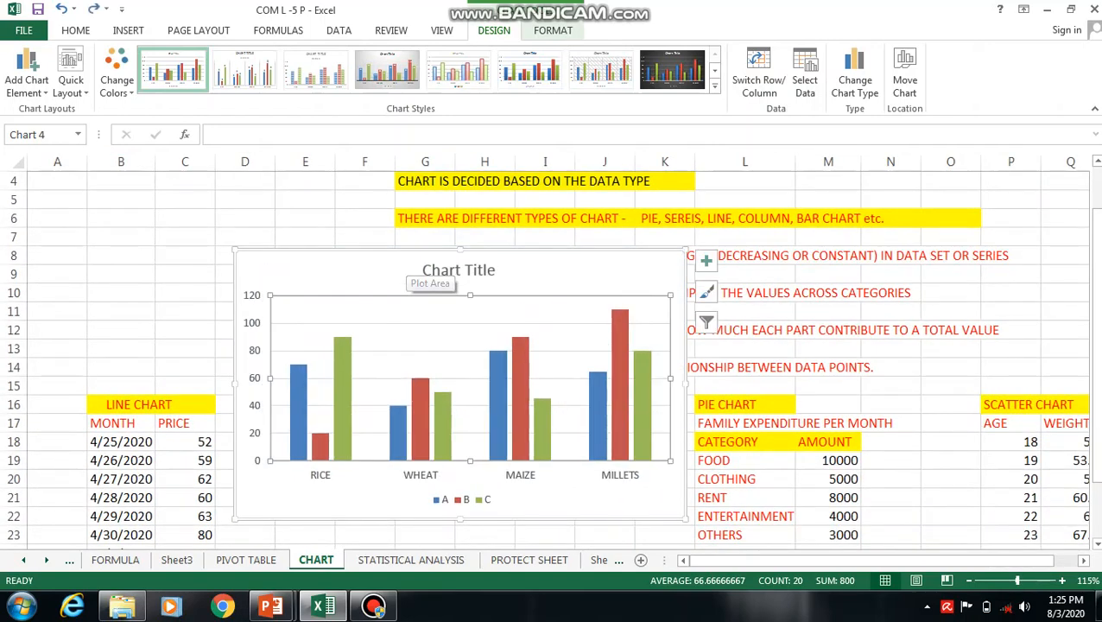
left_click_drag(404, 258, 770, 176)
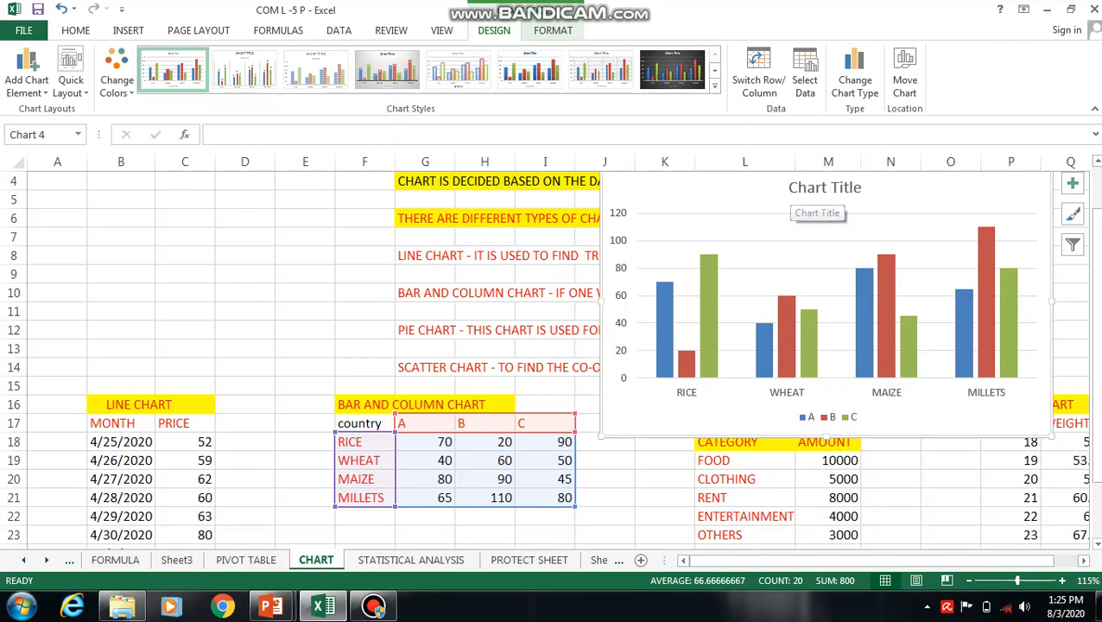
Step: Move the column chart below the row 10 note, highlight the note in J10:N10, and shift the chart back up
left_click_drag(812, 200, 590, 366)
left_click_drag(605, 293, 900, 294)
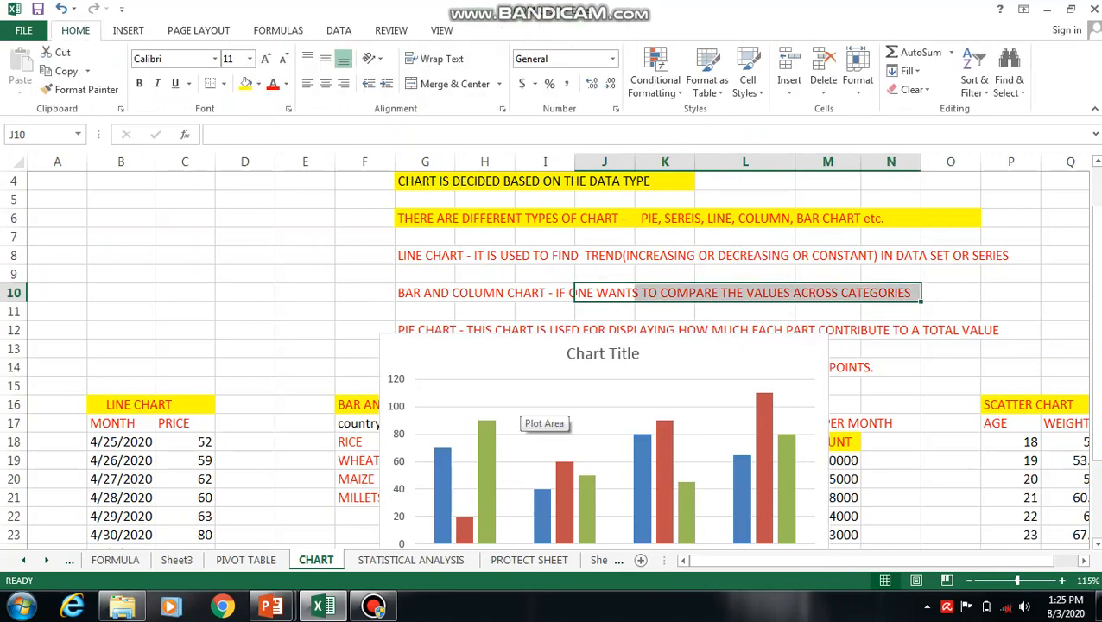
left_click_drag(506, 384, 358, 282)
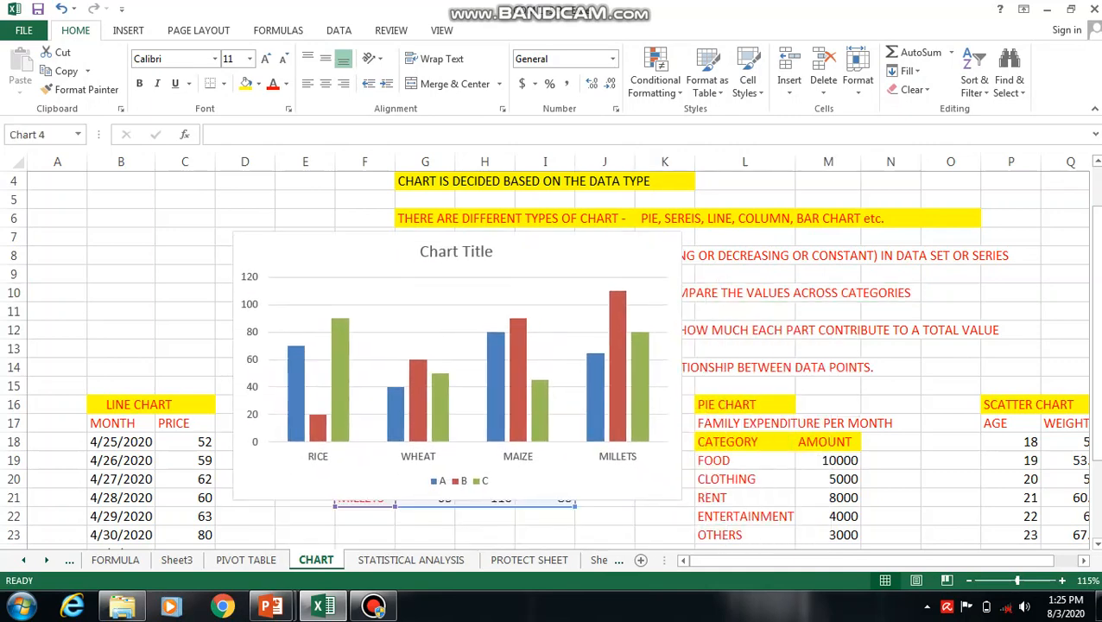
Step: Undo the column chart's moves and its insertion
key("ctrl+z")
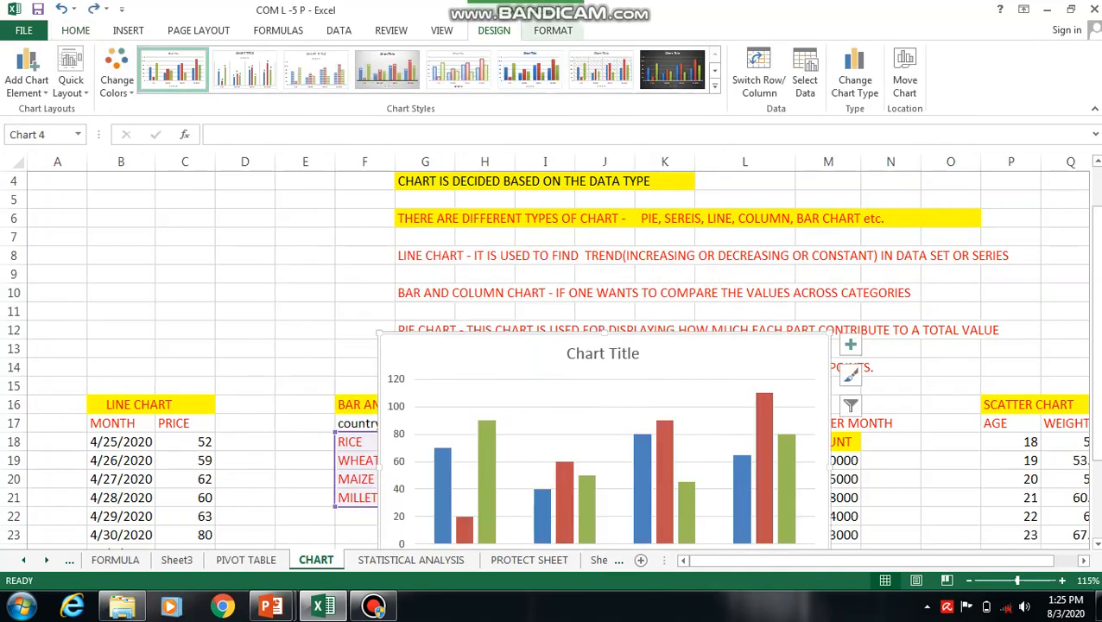
key("ctrl+z")
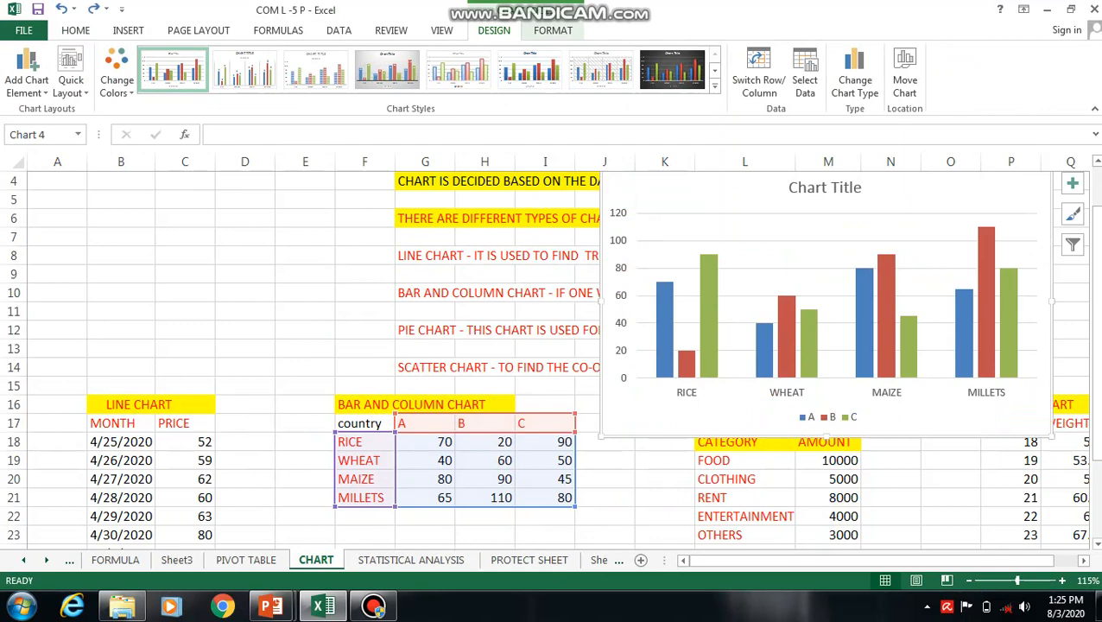
key("ctrl+z")
scroll(658, 294, "up", 1)
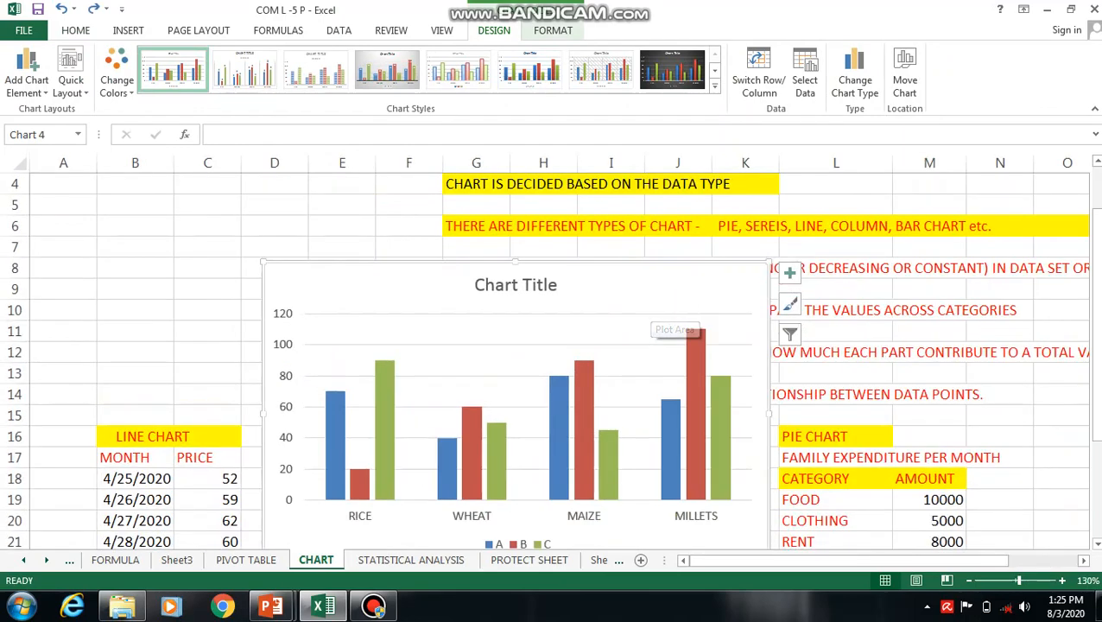
scroll(658, 319, "up", 1)
key("ctrl+z")
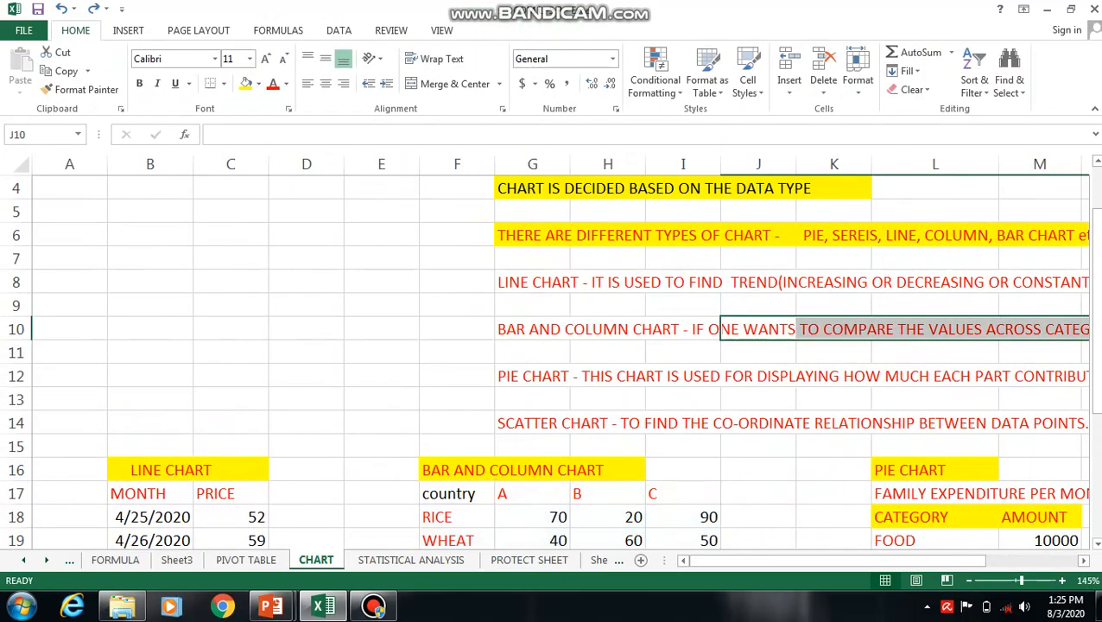
Step: Review the row 12 note on using a pie chart to show each part's contribution to a total value
scroll(658, 320, "down", 2)
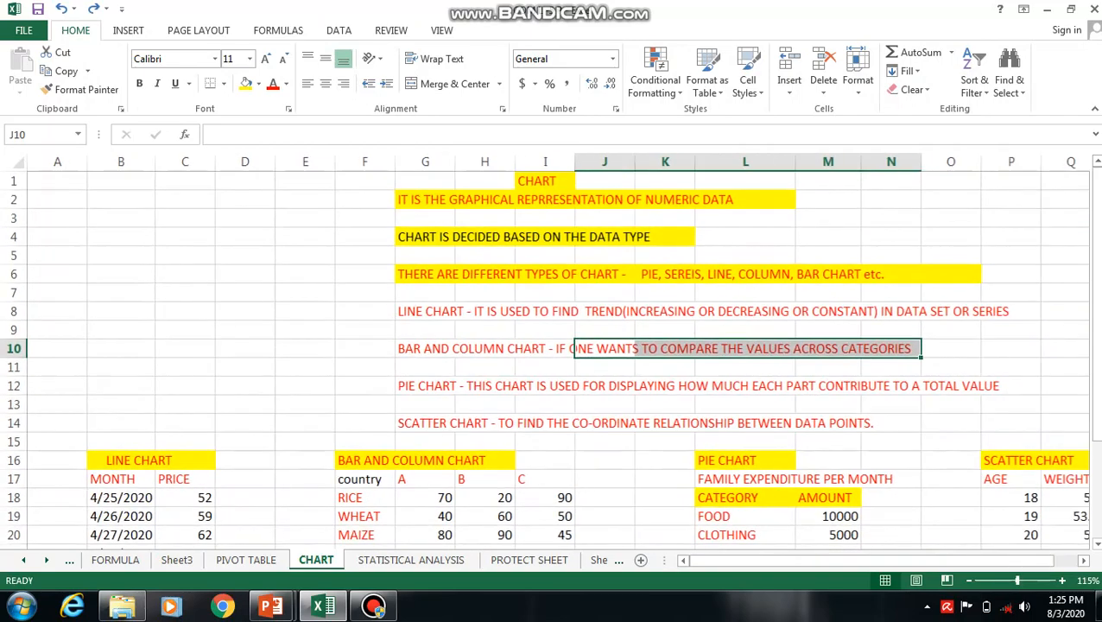
scroll(658, 319, "down", 3)
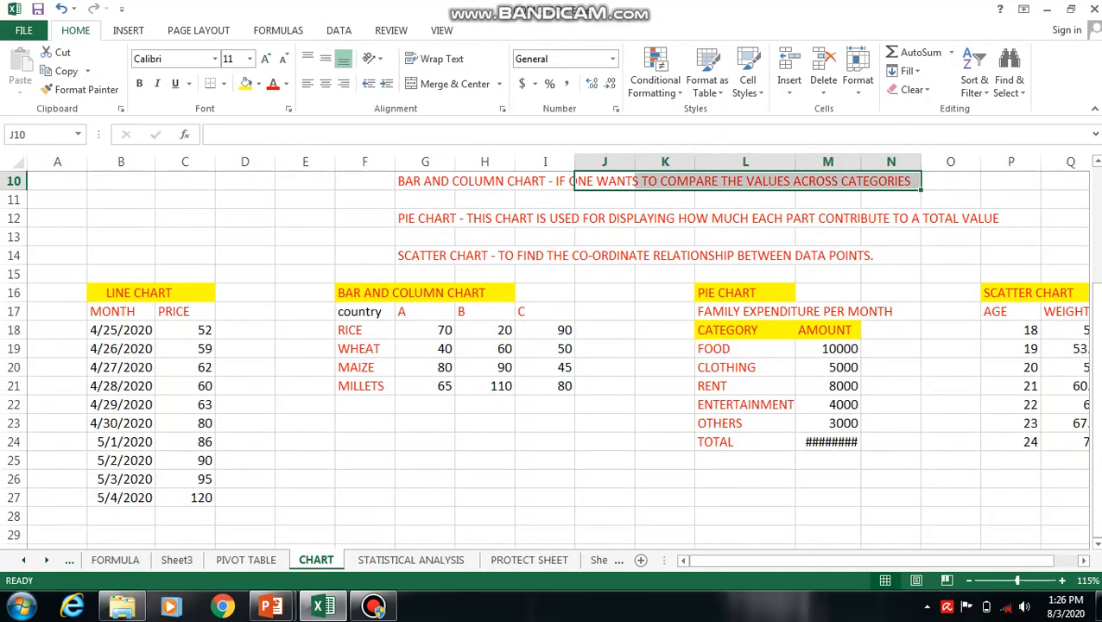
left_click_drag(425, 219, 486, 219)
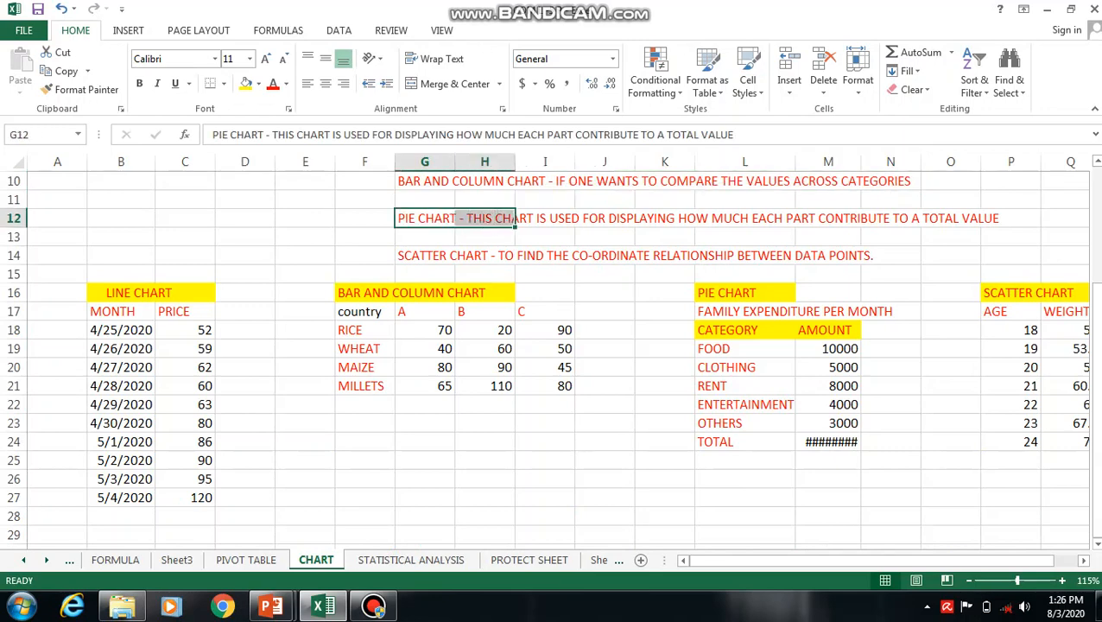
left_click_drag(606, 219, 1039, 223)
left_click(890, 404)
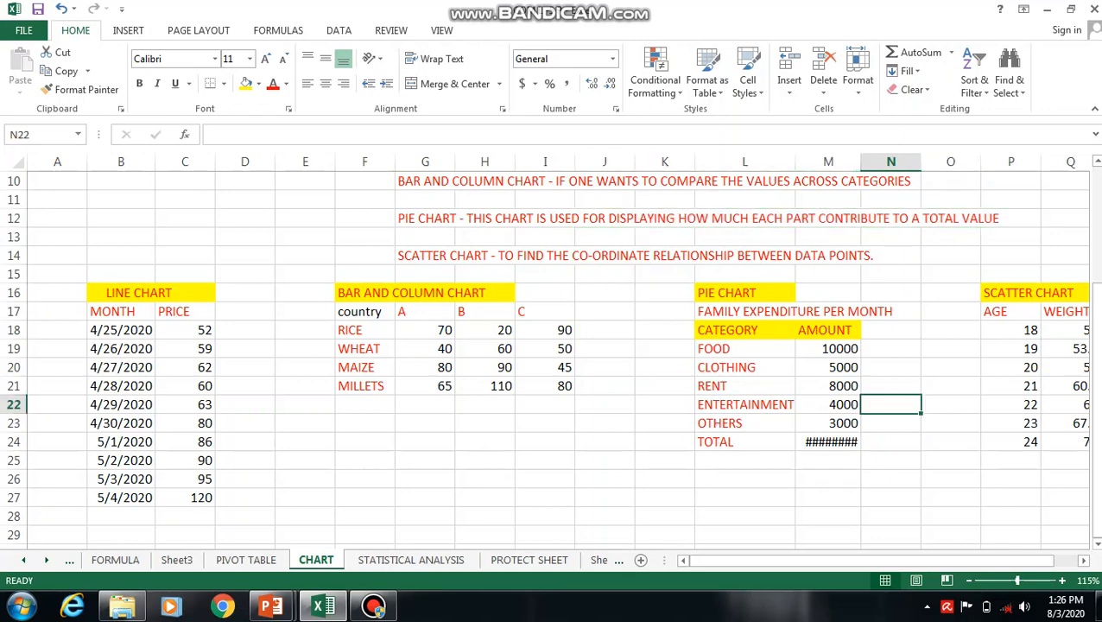
Step: Check the formula behind the TOTAL amount in cell M24 without changing it
double_click(820, 441)
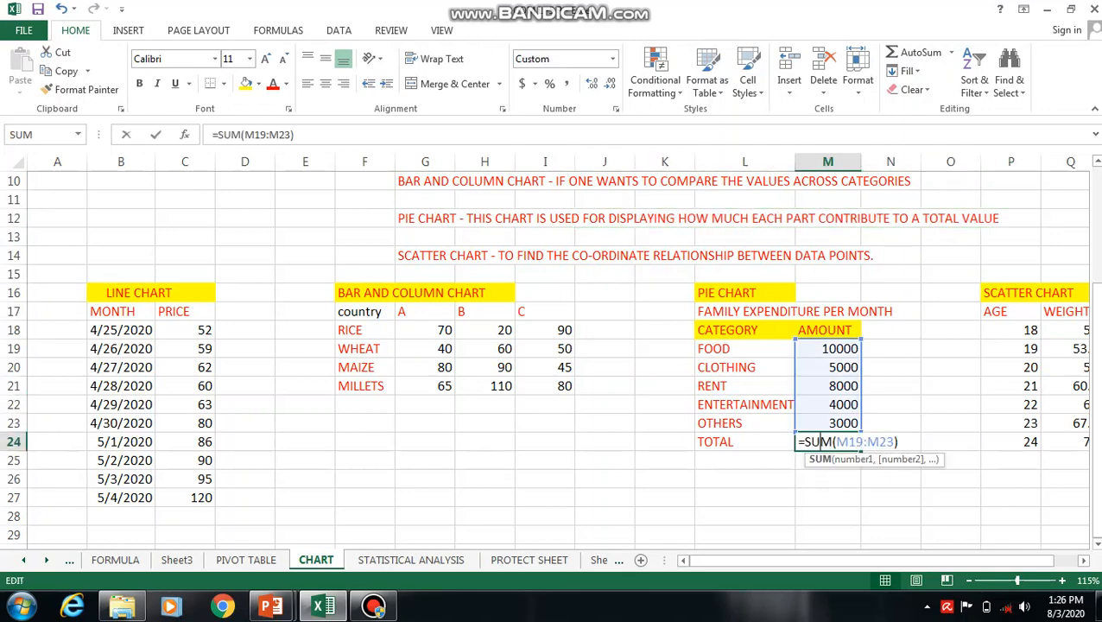
key("Return")
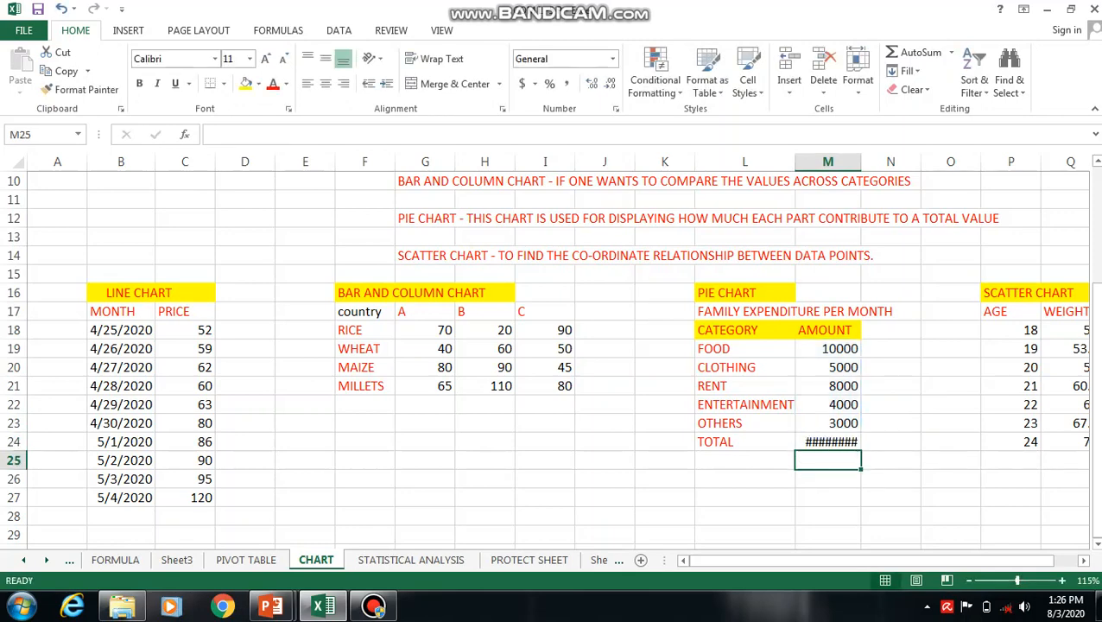
scroll(551, 350, "up", 1)
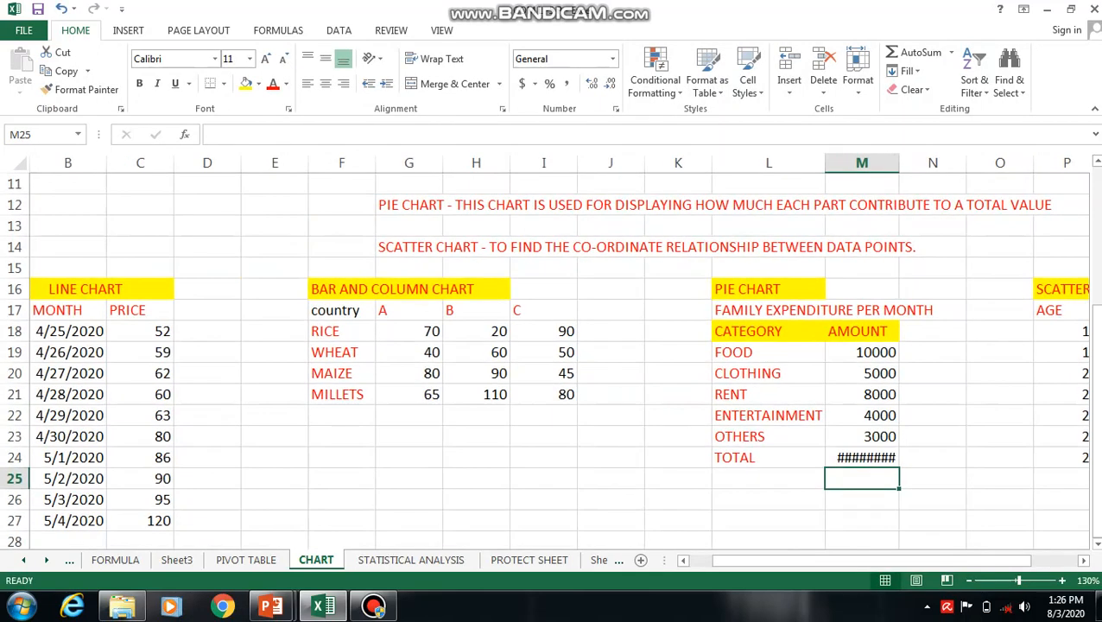
Step: Examine each category and amount in the monthly family expenditure table and relate them to the pie chart note
left_click(768, 353)
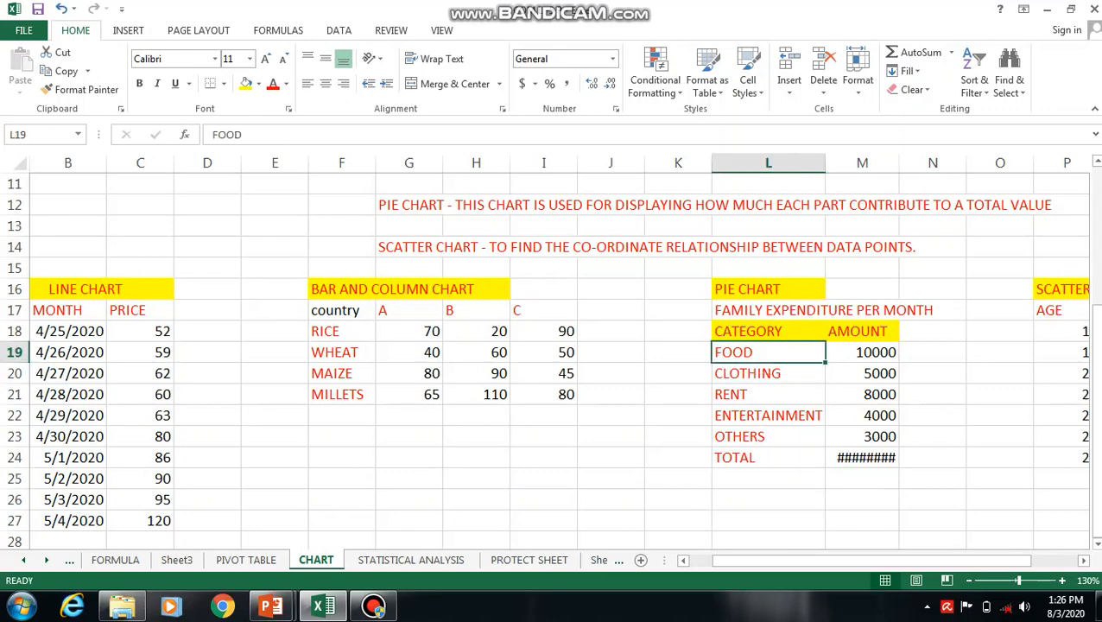
left_click_drag(760, 310, 937, 310)
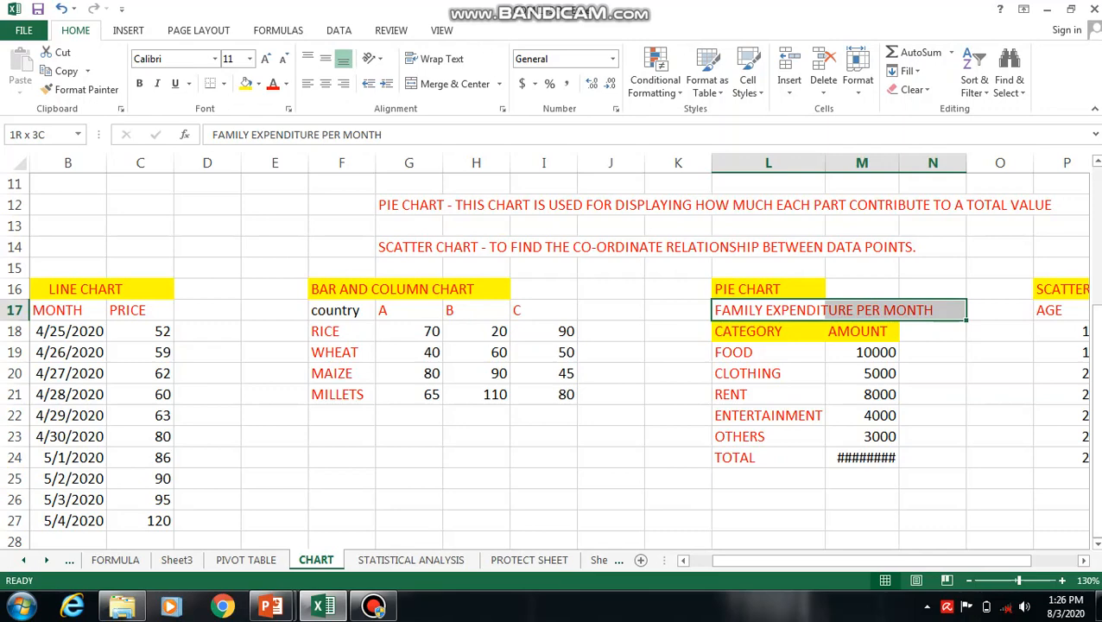
left_click_drag(937, 310, 937, 310)
left_click_drag(768, 332, 862, 332)
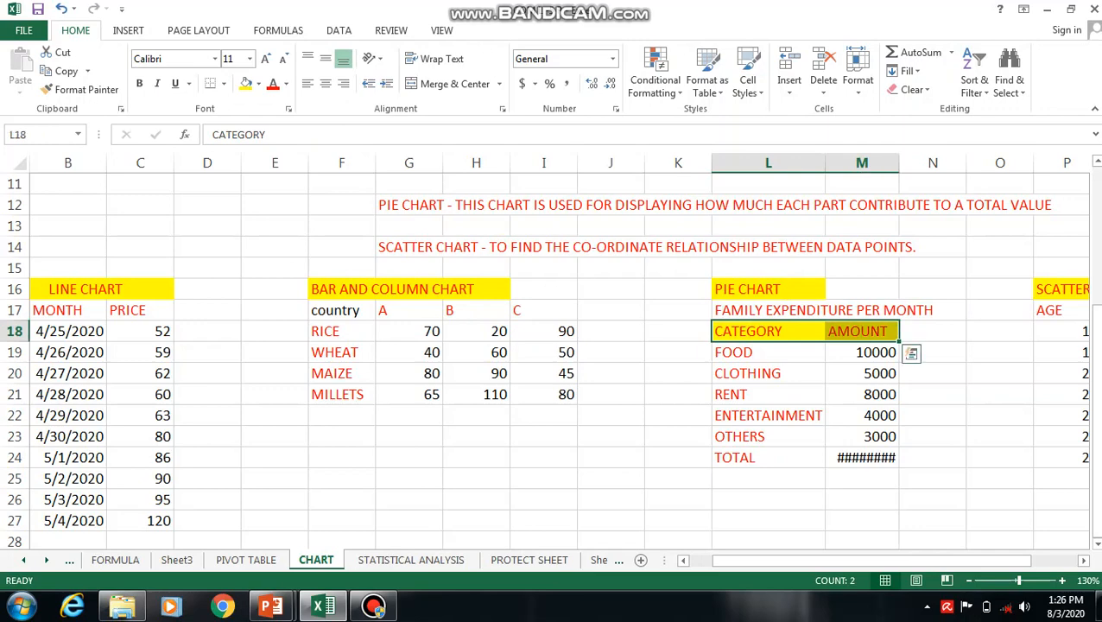
left_click_drag(768, 352, 862, 353)
left_click_drag(768, 373, 862, 373)
left_click_drag(767, 394, 933, 395)
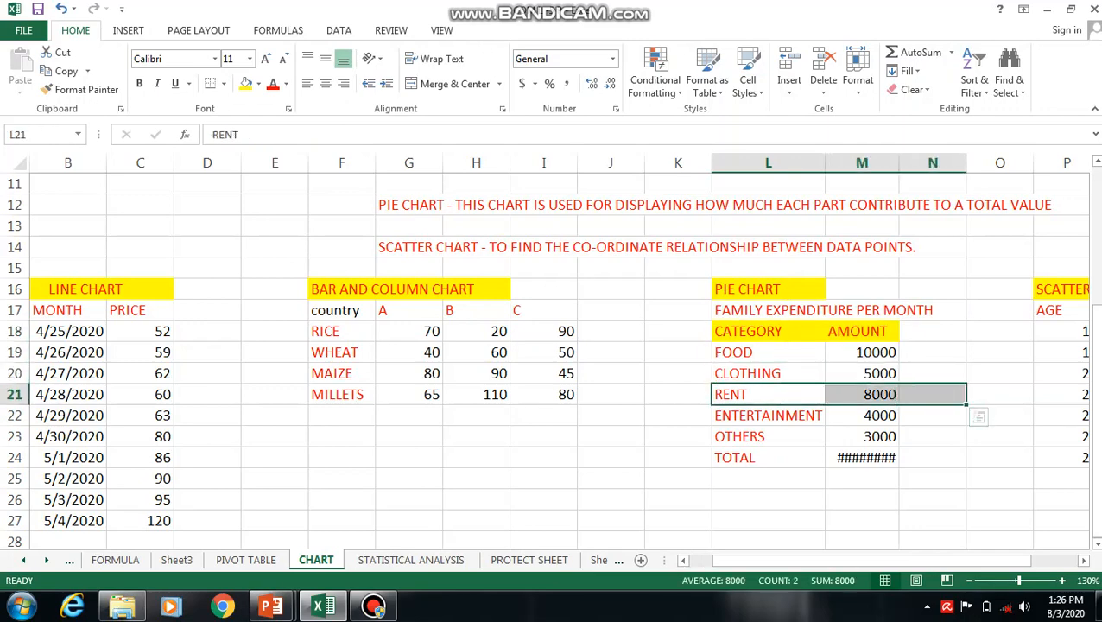
left_click_drag(768, 416, 862, 415)
left_click_drag(768, 436, 862, 436)
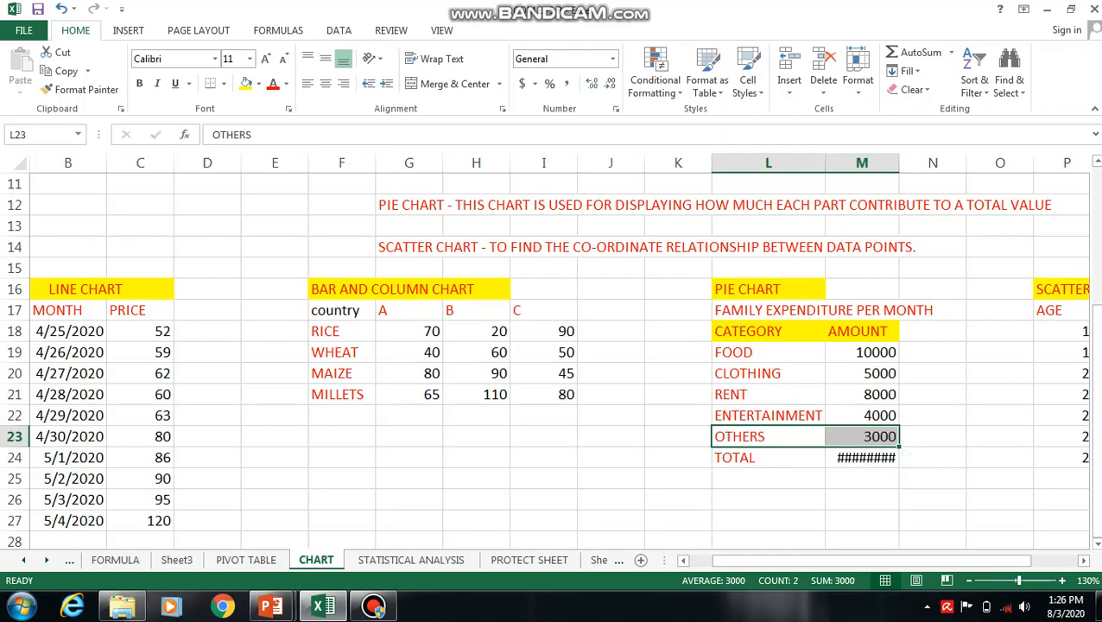
left_click_drag(768, 206, 1000, 206)
left_click(933, 373)
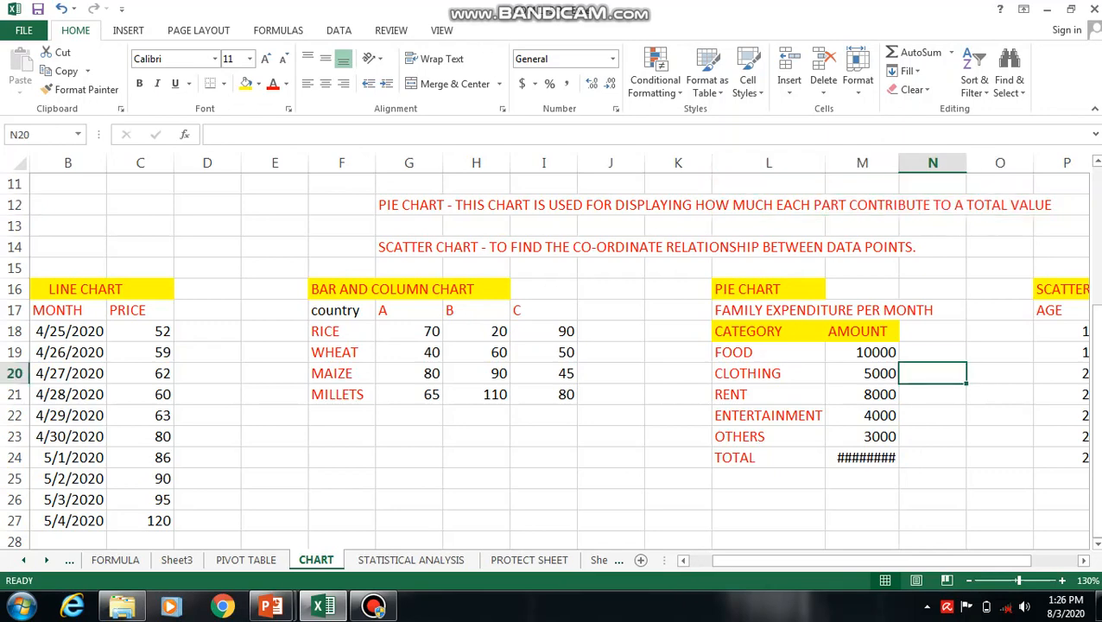
Step: Insert a 2-D pie chart from the category amounts in L18:M23, clear of the source table, and apply the dark-background chart style
left_click_drag(760, 330, 862, 436)
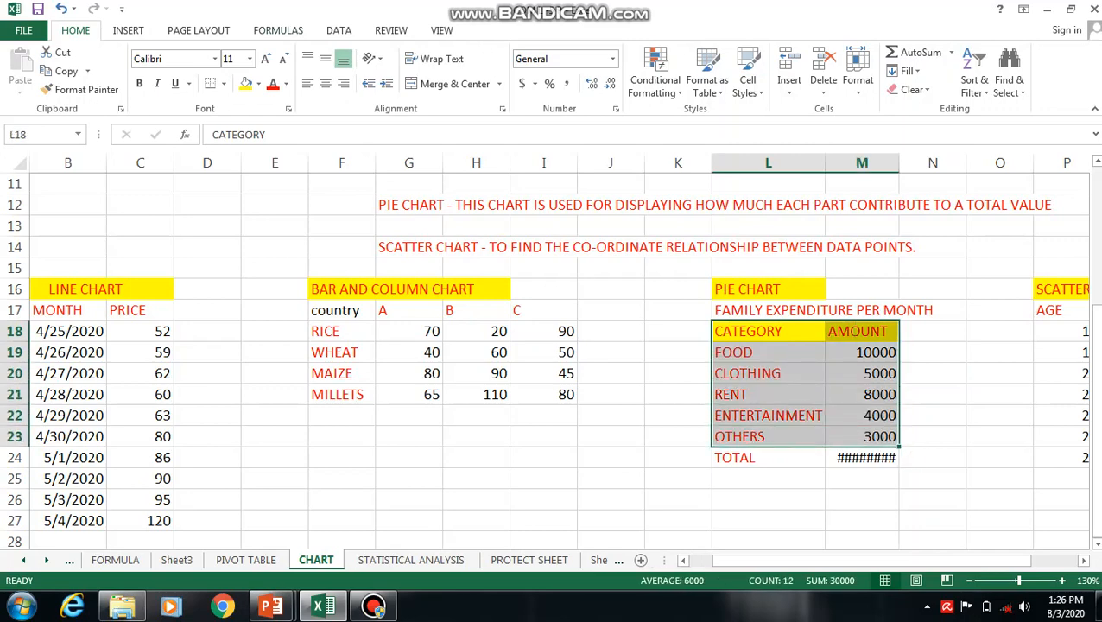
left_click(128, 30)
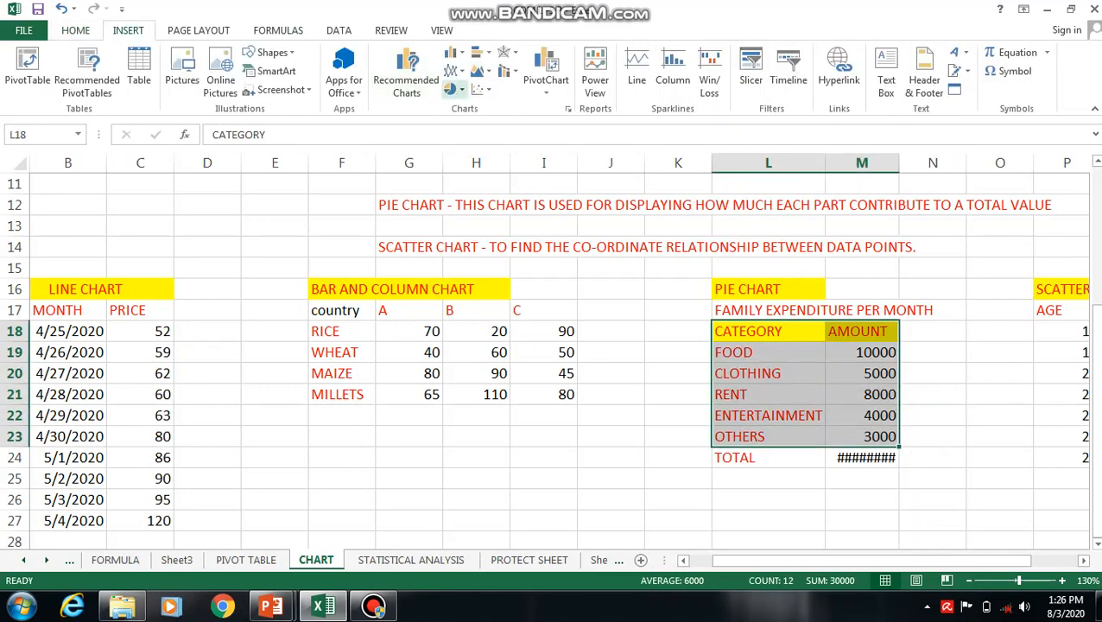
left_click(450, 89)
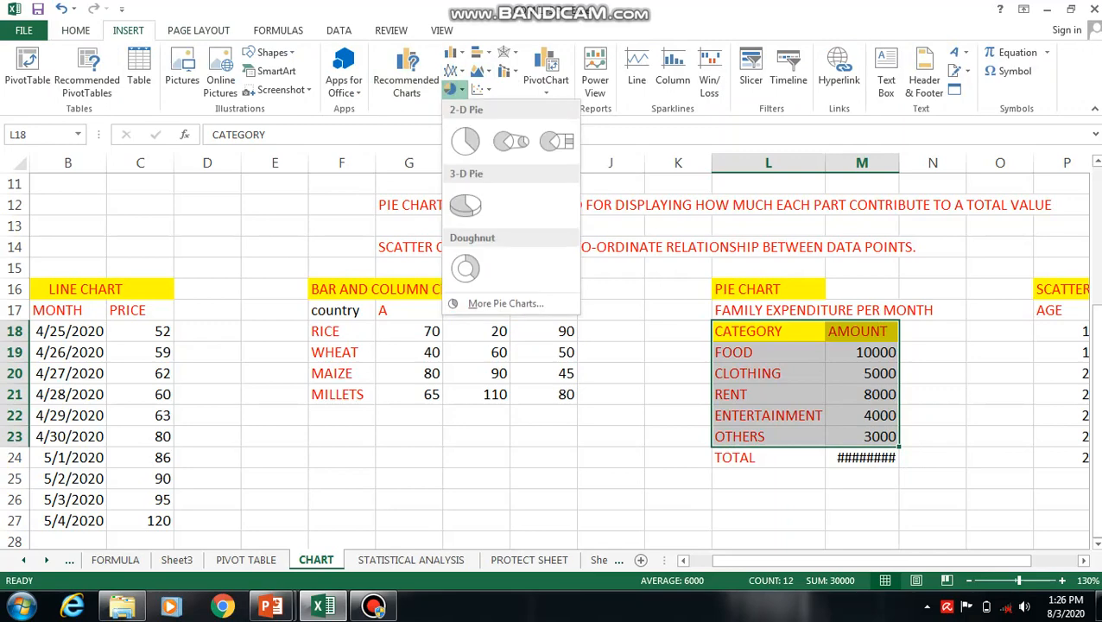
left_click(465, 141)
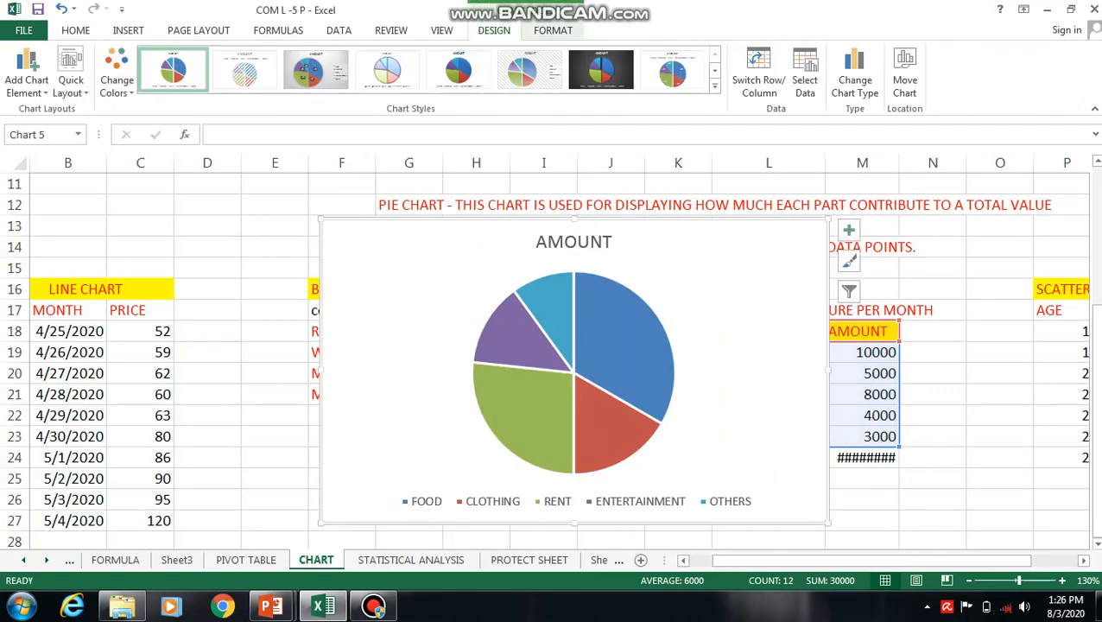
left_click_drag(449, 259, 131, 232)
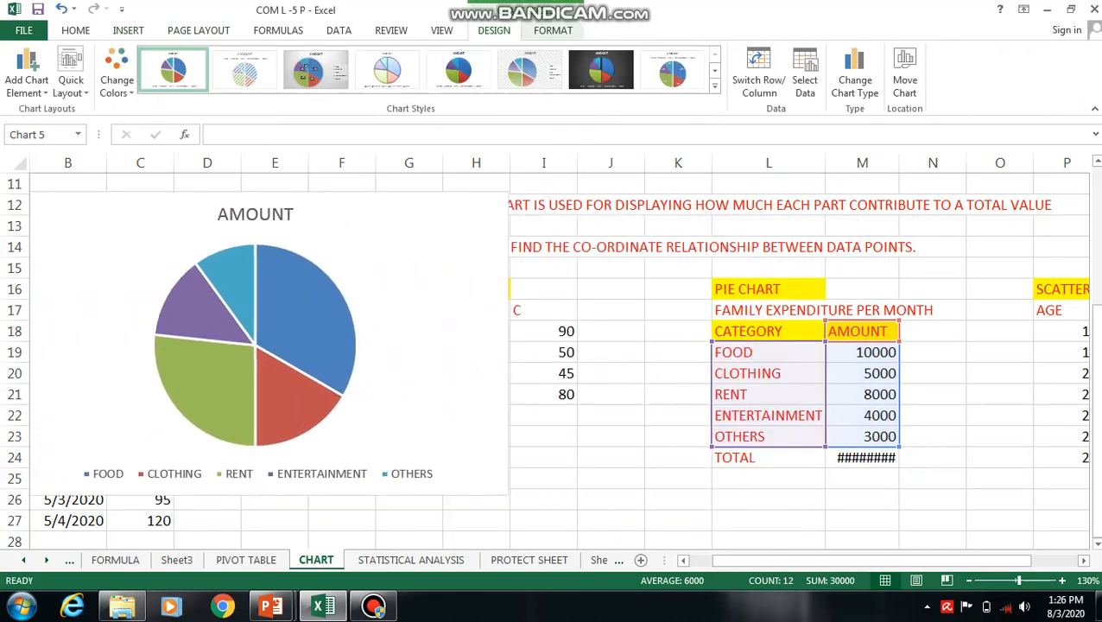
left_click(600, 69)
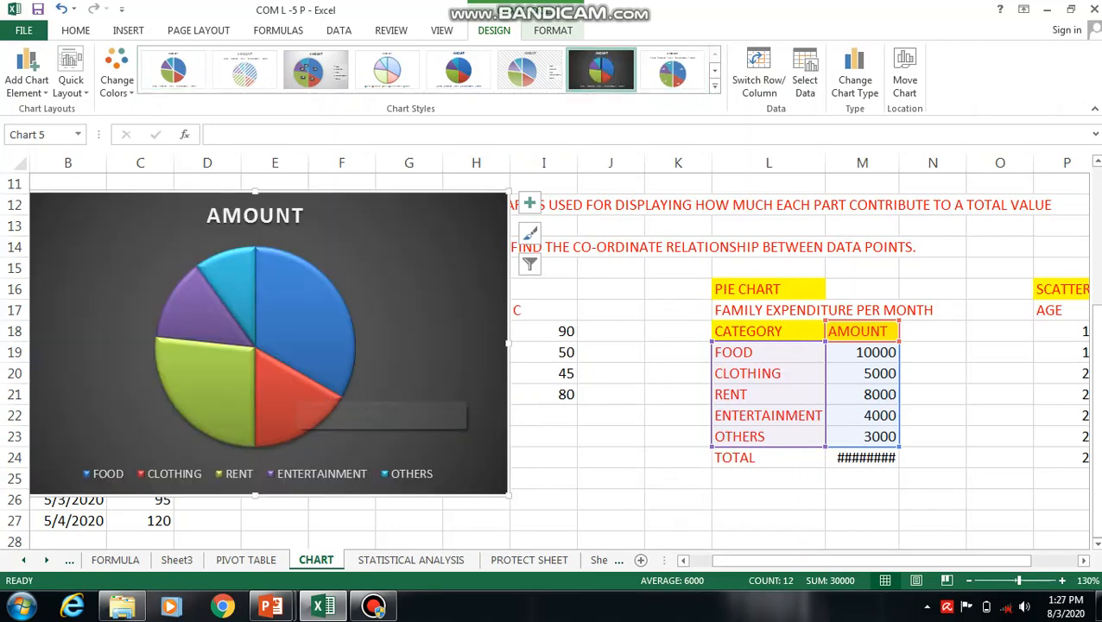
Step: Inspect the pie slices' values and percentages, placing the chart below the row 12 note to relate them to it
mouse_move(223, 400)
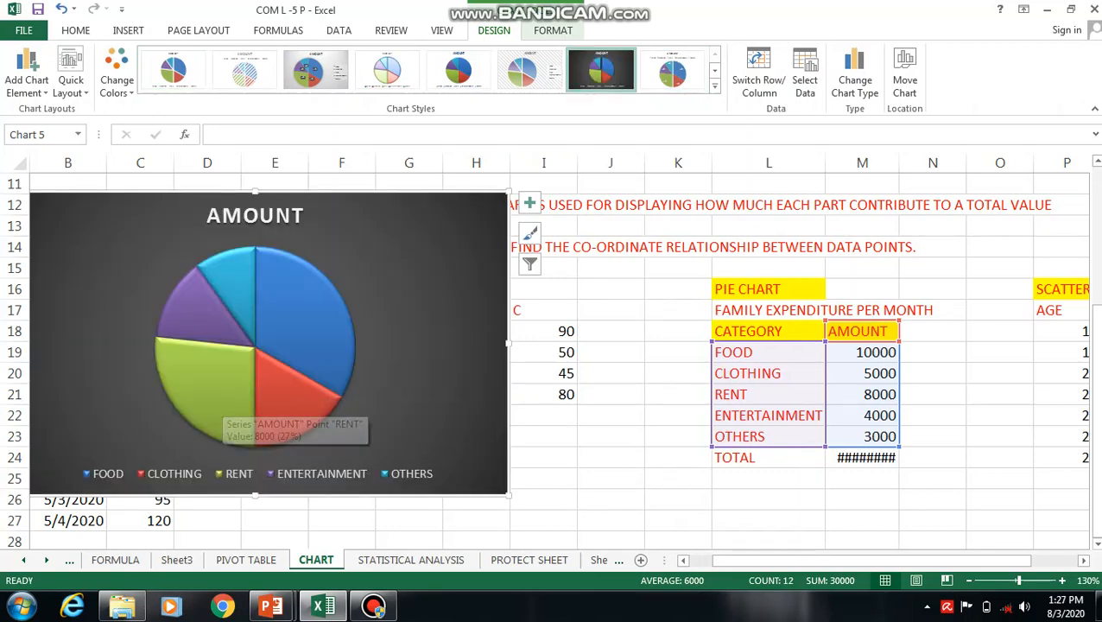
left_click(278, 273)
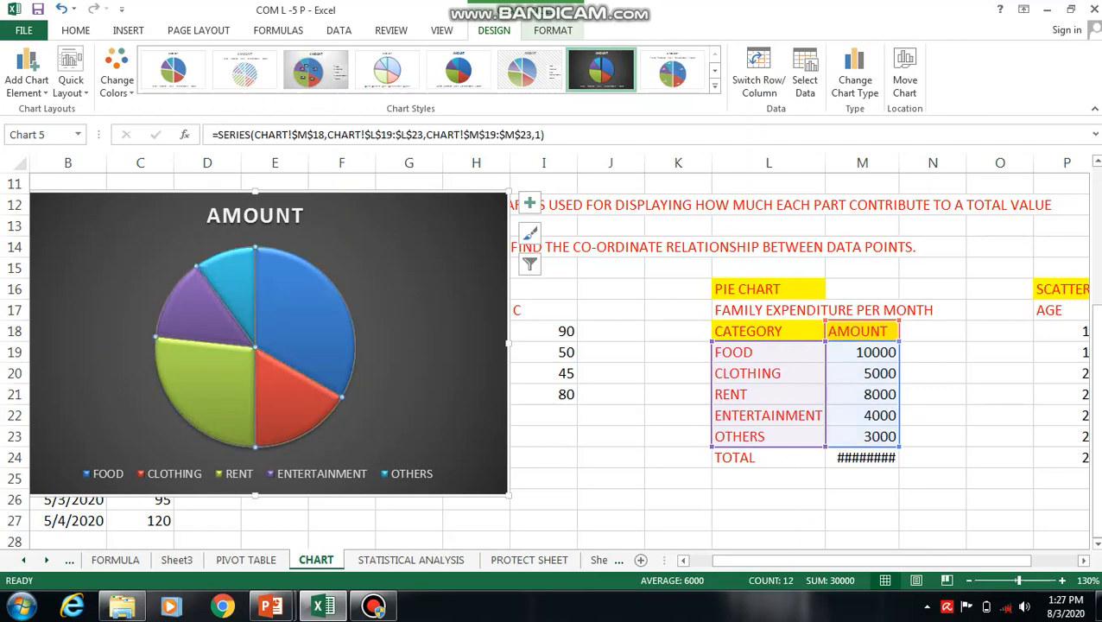
left_click(278, 273)
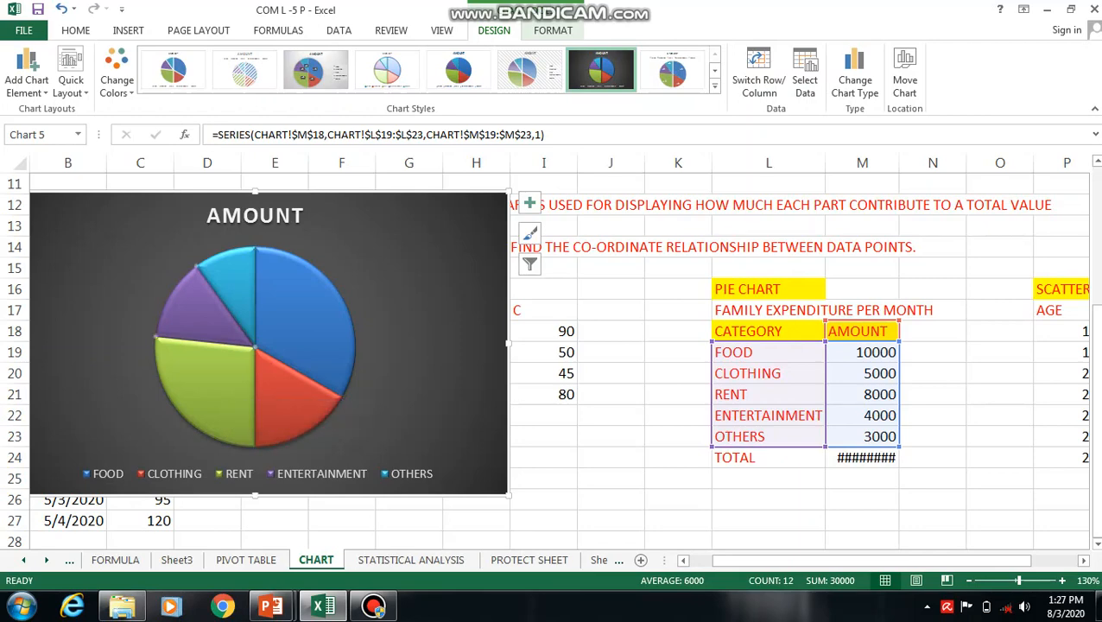
mouse_move(284, 337)
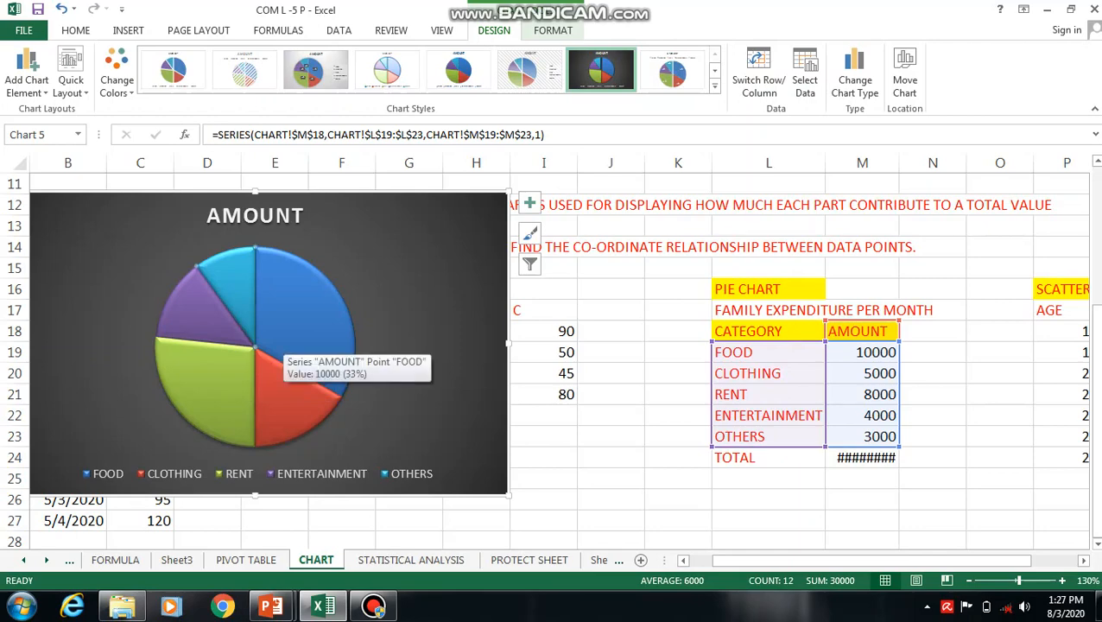
left_click_drag(397, 328, 427, 386)
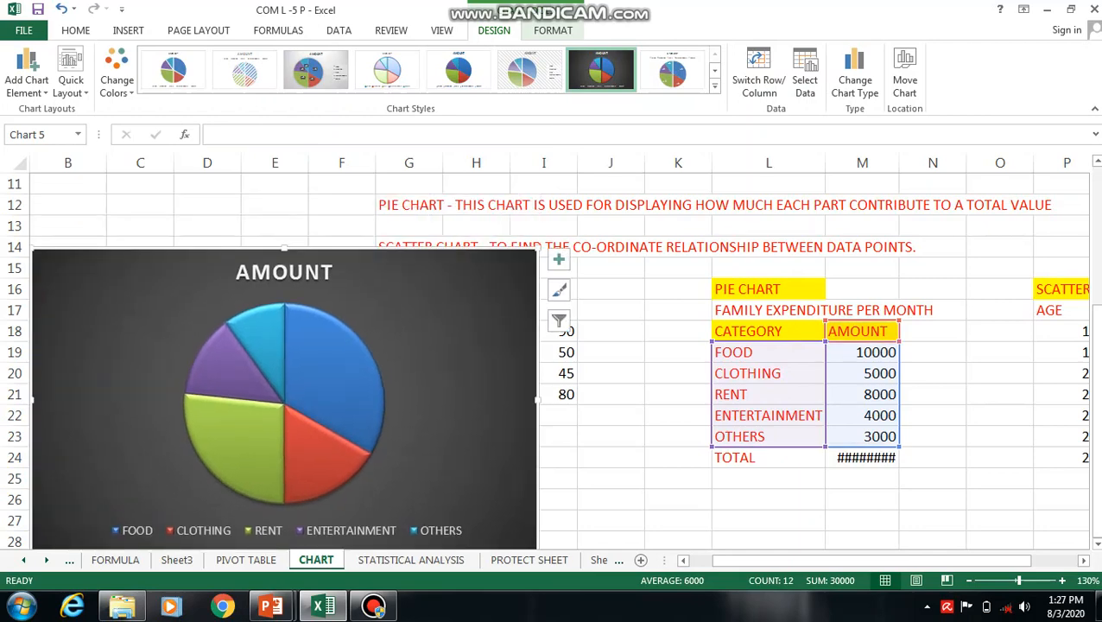
left_click_drag(665, 204, 1062, 205)
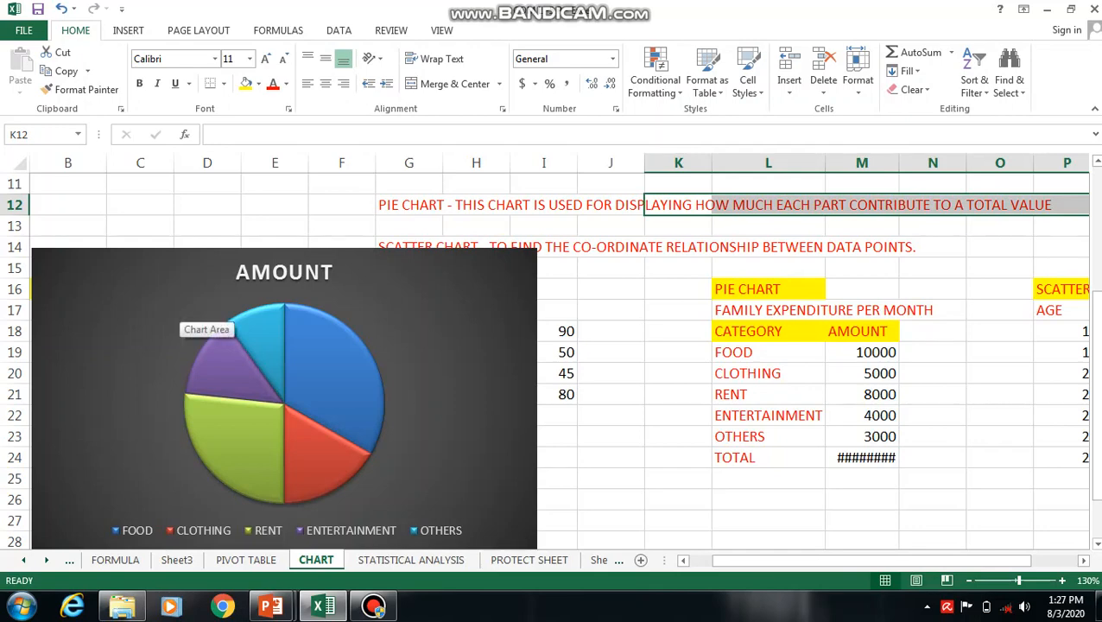
mouse_move(294, 367)
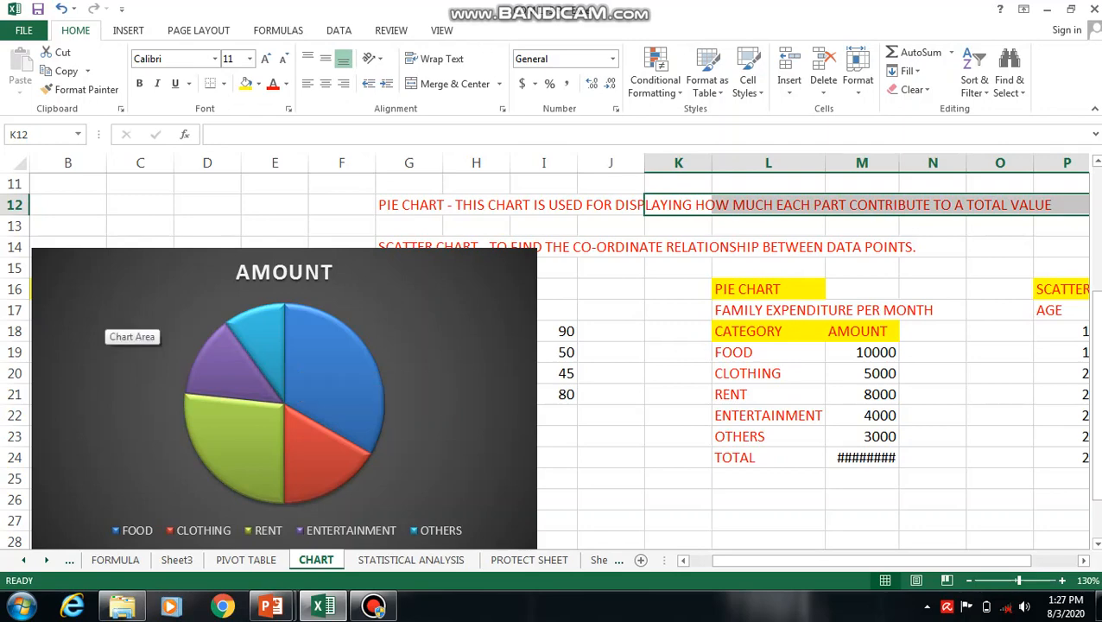
Step: Undo the pie chart's moves, style and insertion
key("ctrl+z")
key("ctrl+z")
key("ctrl+z")
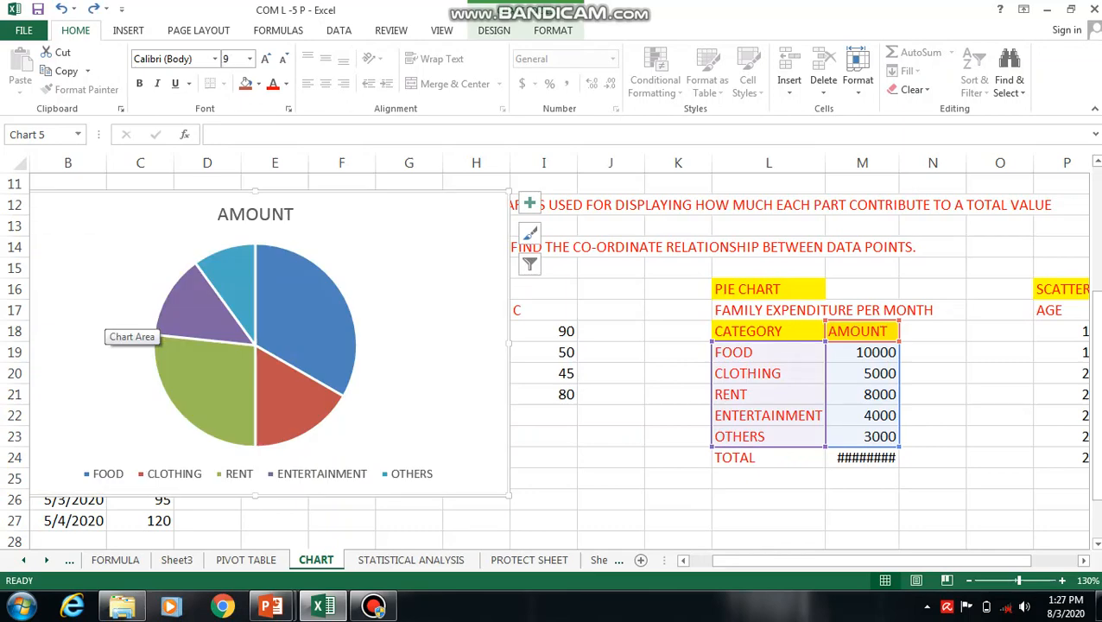
key("ctrl+z")
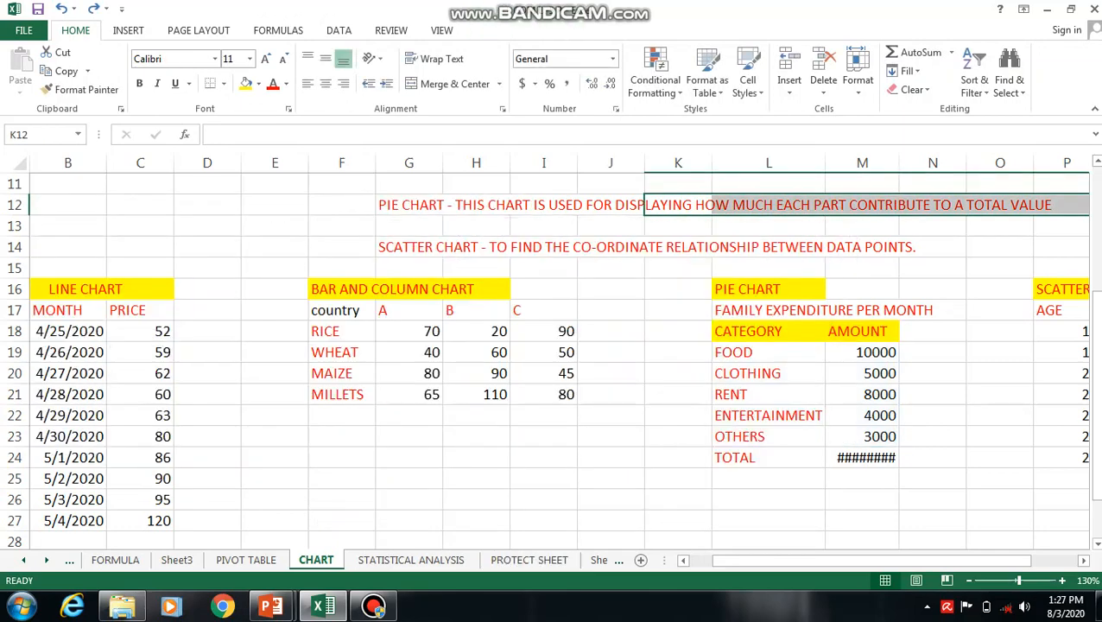
Step: Review the age and weight table alongside the row 14 note on using a scatter chart to relate data points
left_click_drag(867, 560, 914, 560)
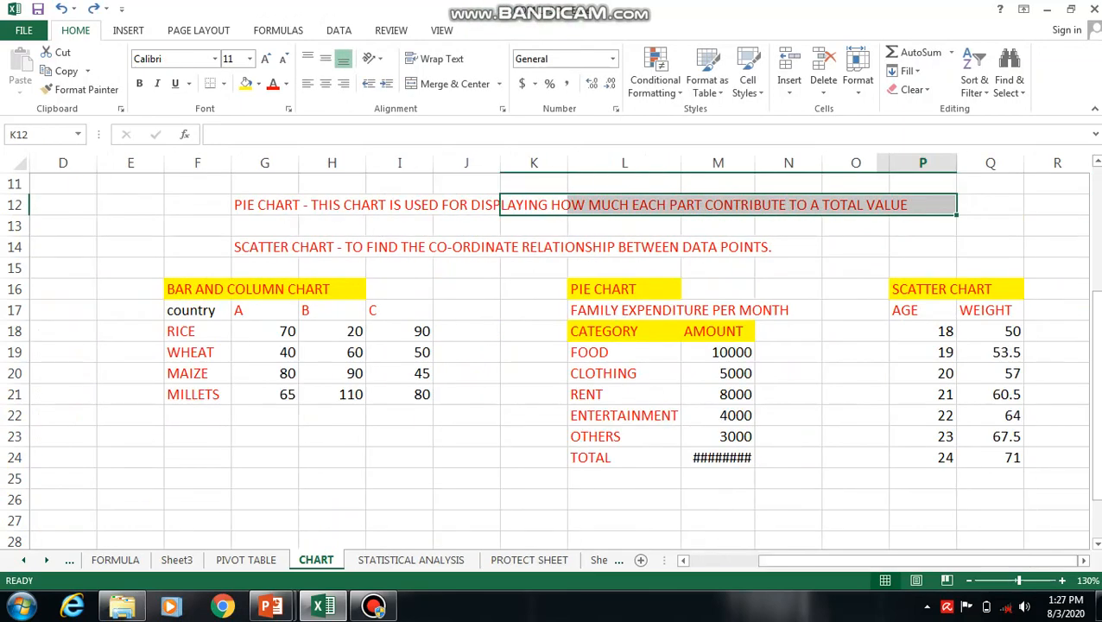
scroll(553, 354, "up", 1)
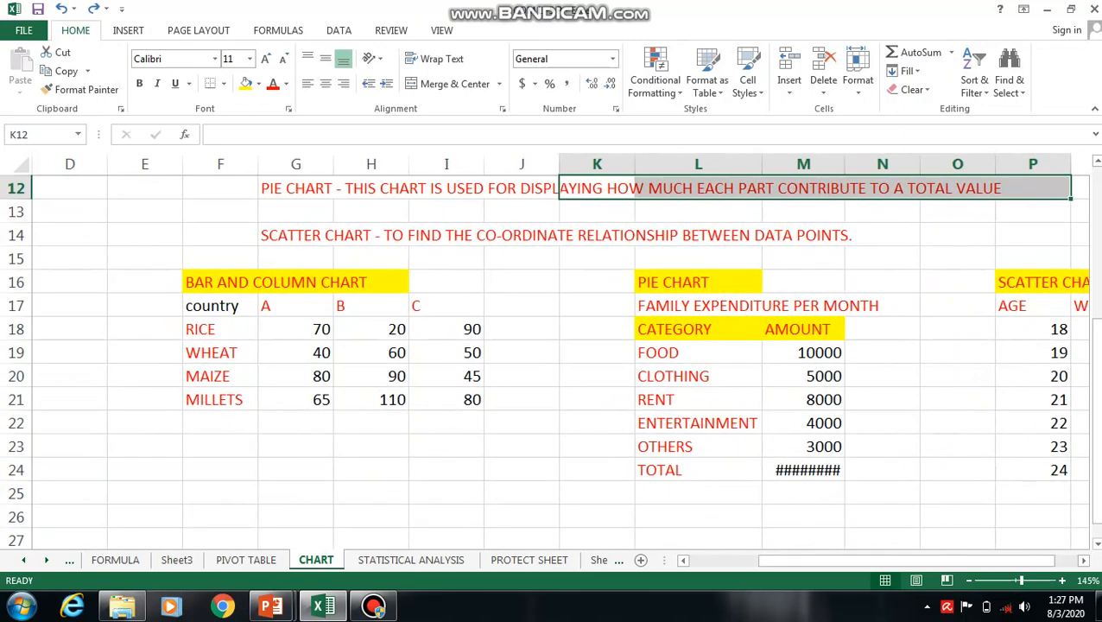
left_click_drag(903, 561, 928, 561)
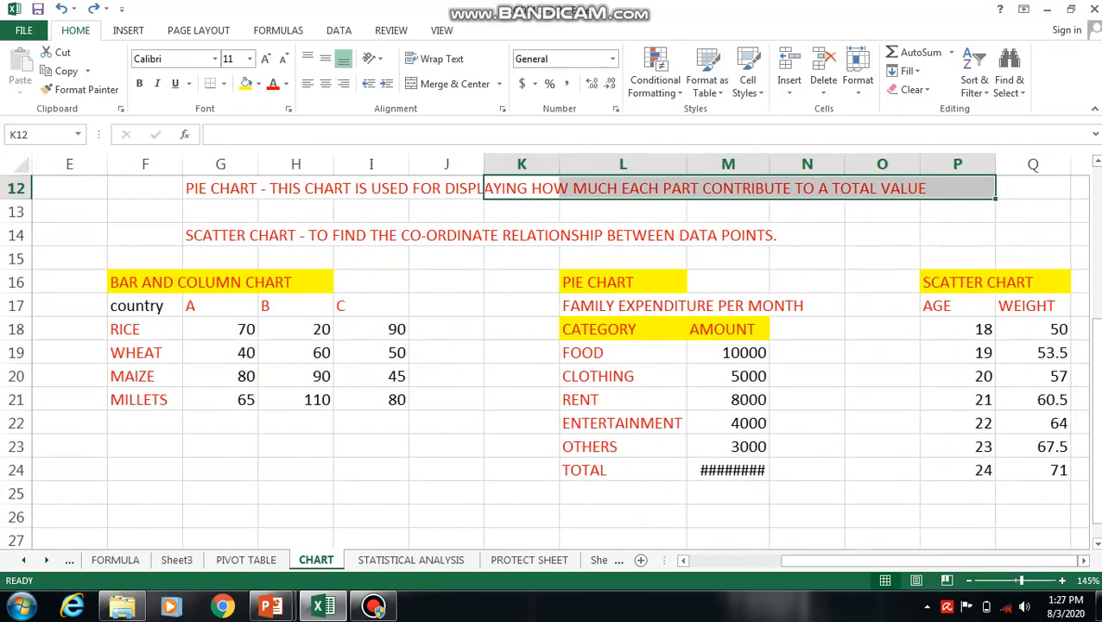
left_click_drag(956, 307, 1033, 377)
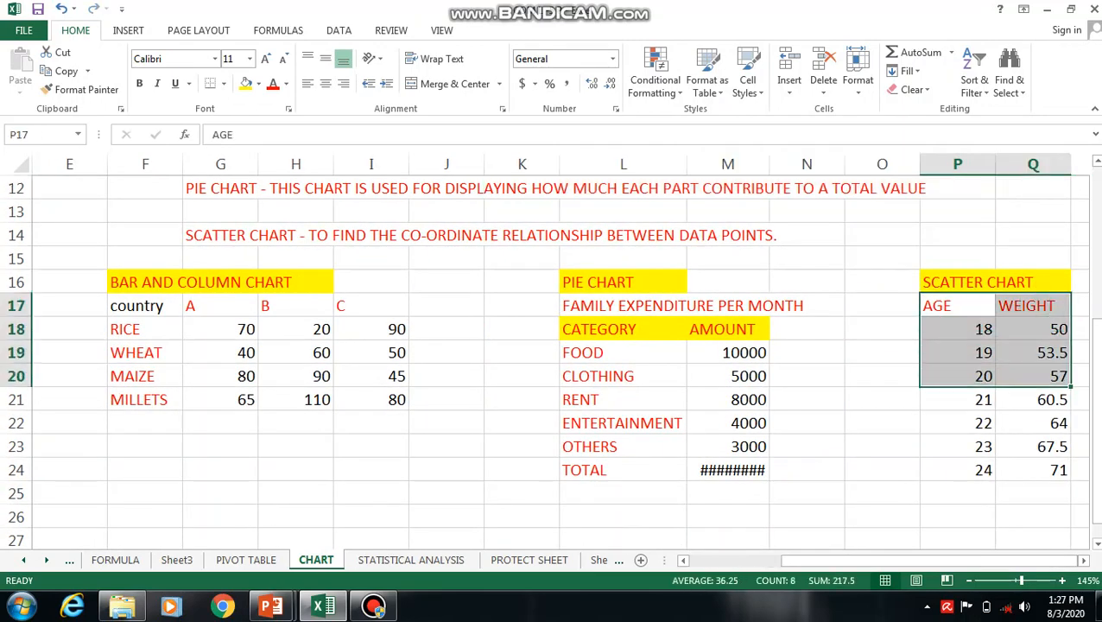
left_click_drag(432, 235, 743, 235)
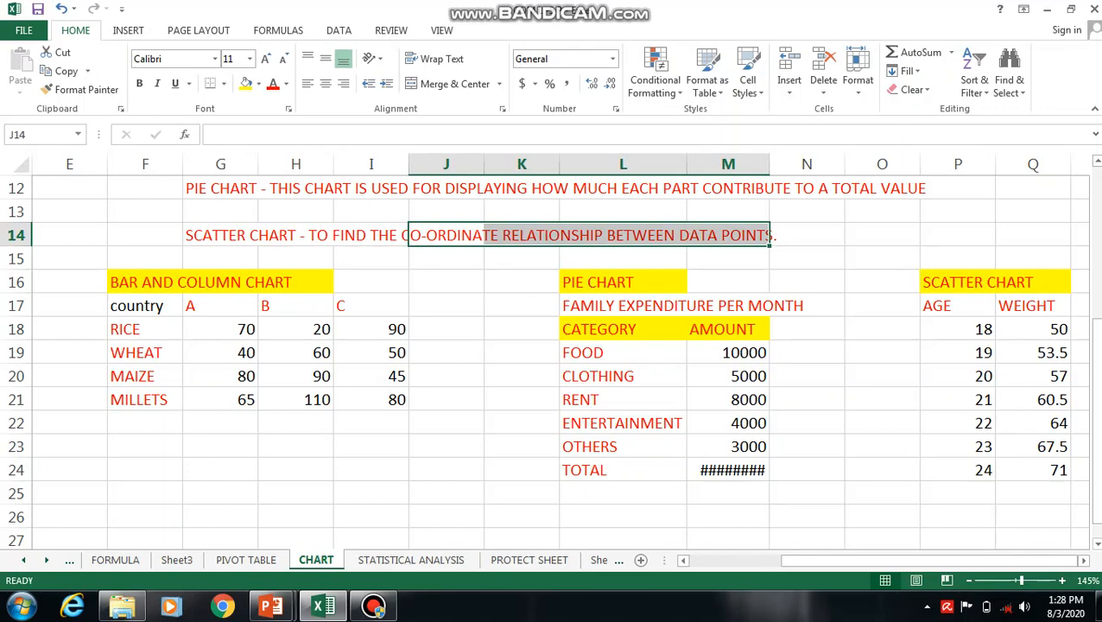
left_click_drag(1033, 329, 1076, 492)
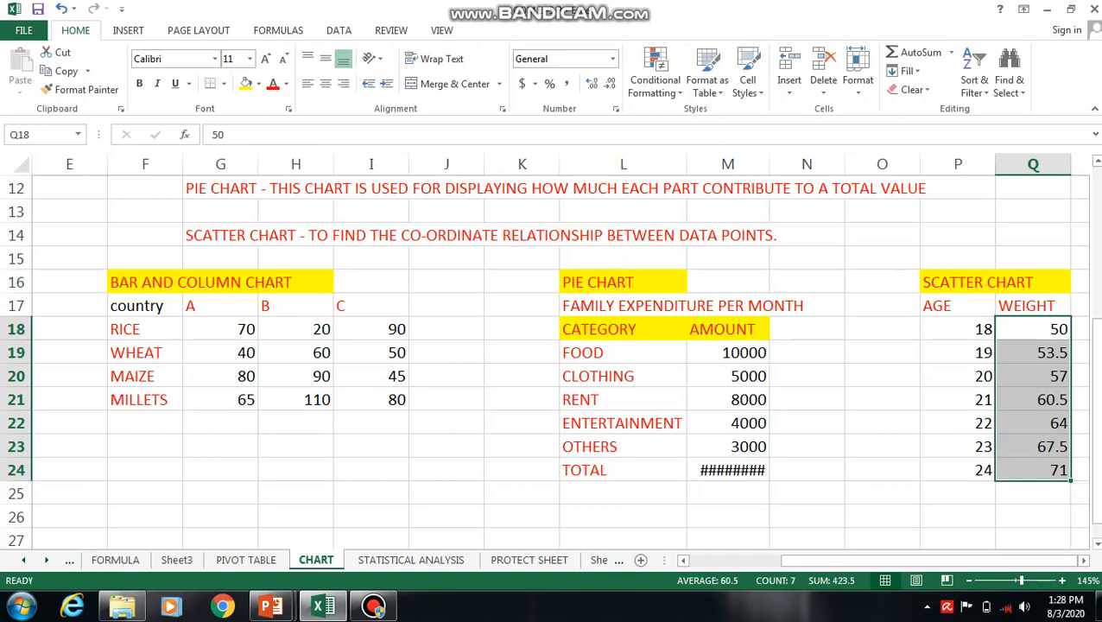
Step: Insert a markers-only scatter chart from the age and weight data in P17:Q24
left_click_drag(957, 283, 957, 283)
left_click(731, 329)
left_click_drag(484, 305, 580, 470)
left_click(128, 31)
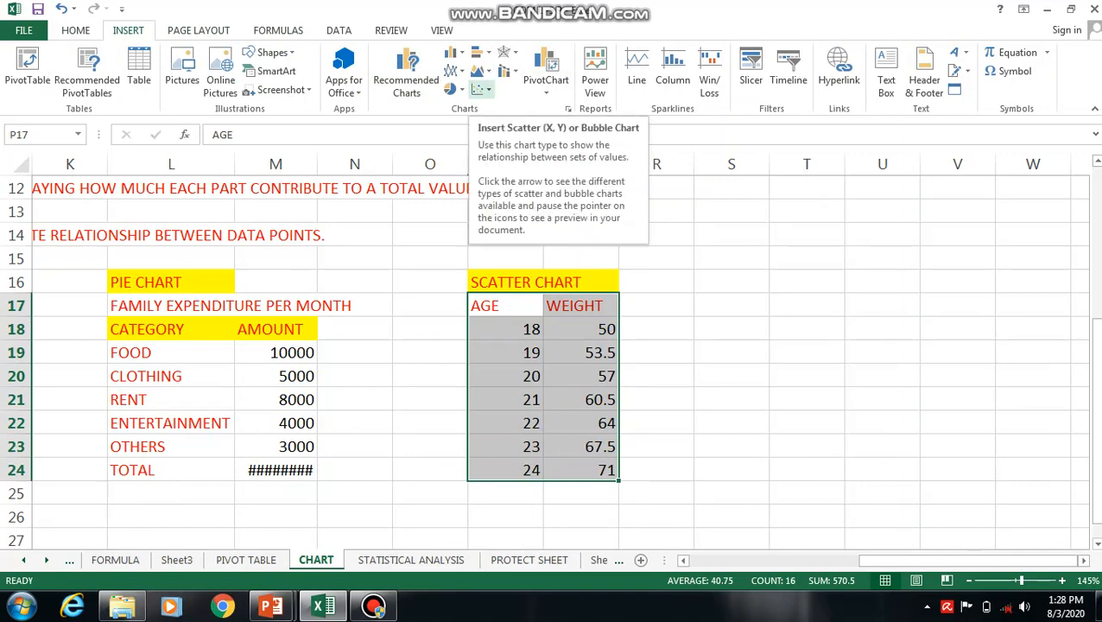
left_click(480, 89)
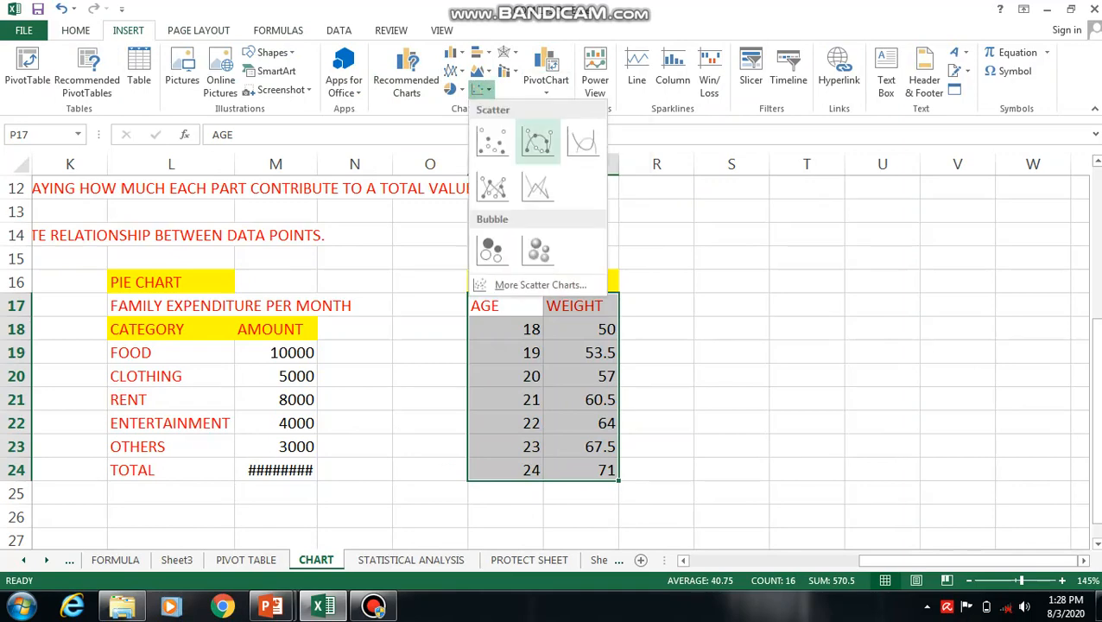
left_click(492, 140)
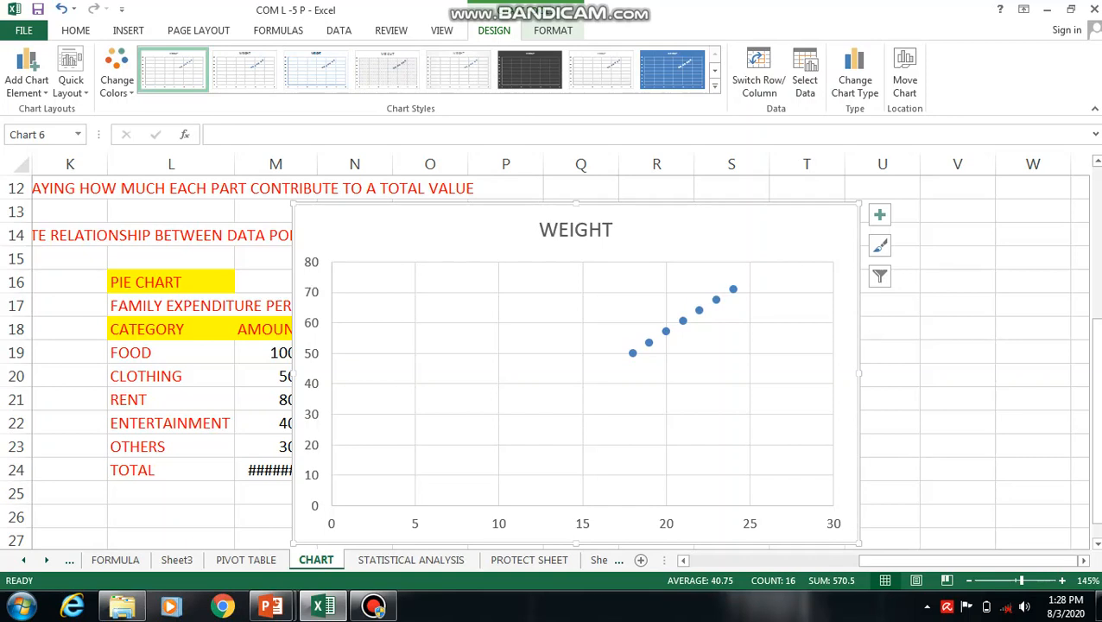
Step: Examine the scatter chart's data points and try the blue and the dark-background chart styles on it
left_click(716, 299)
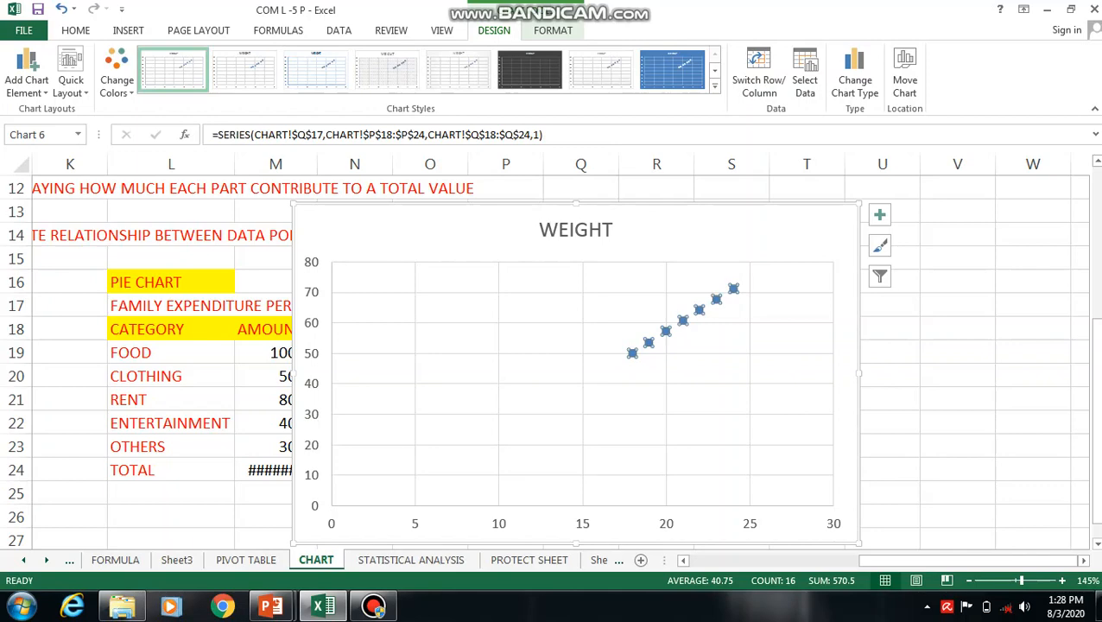
left_click(672, 69)
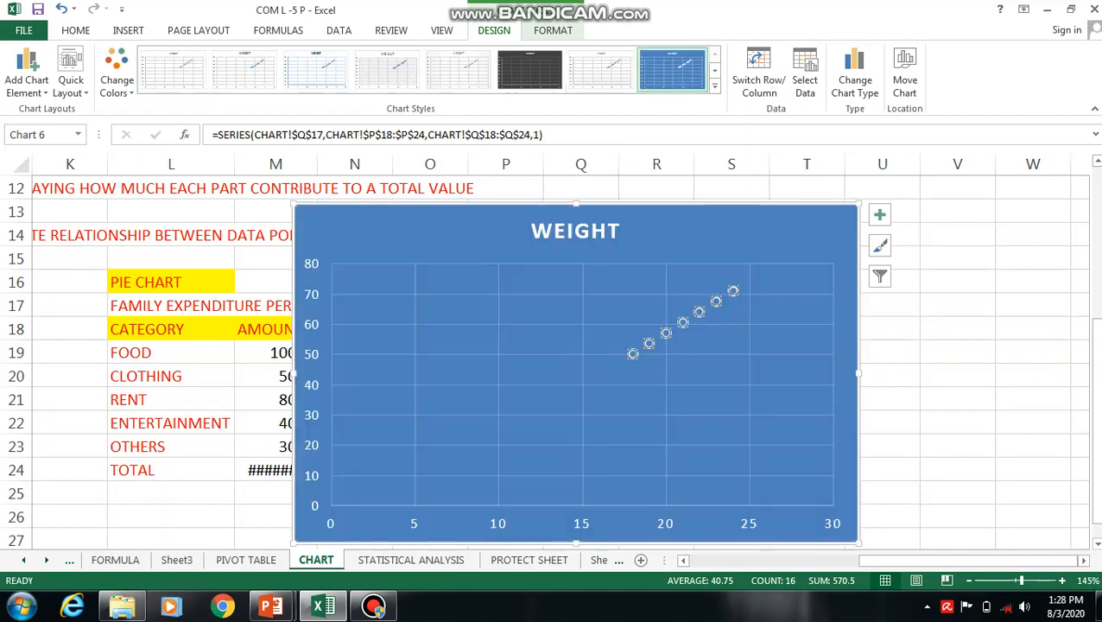
left_click(530, 69)
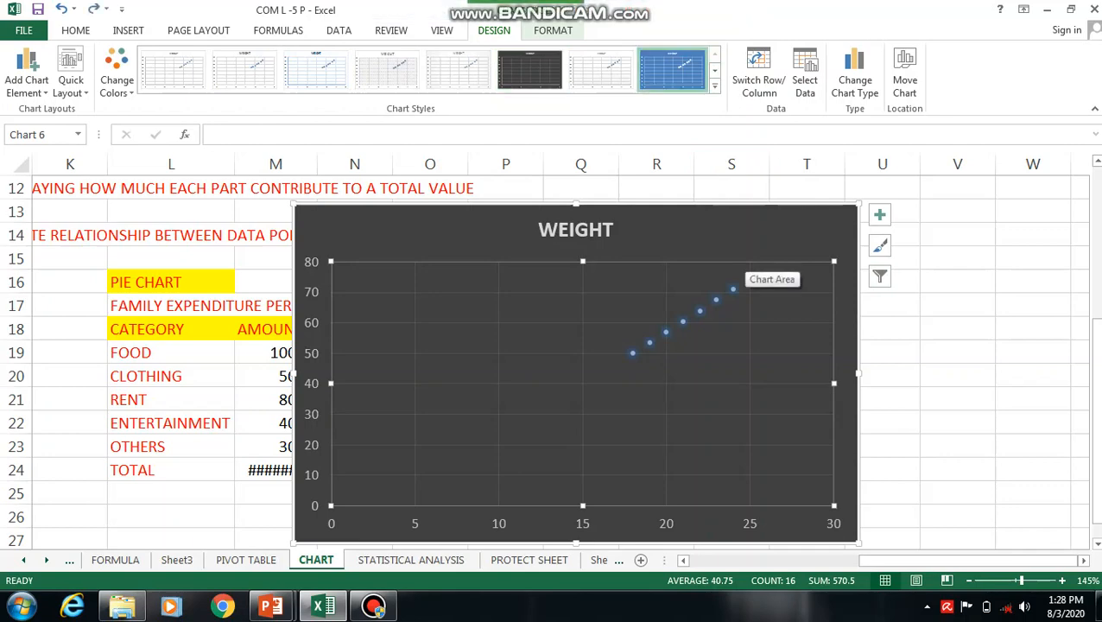
Step: Undo the scatter chart's style changes and its insertion
key("ctrl+z")
key("ctrl+z")
key("ctrl+z")
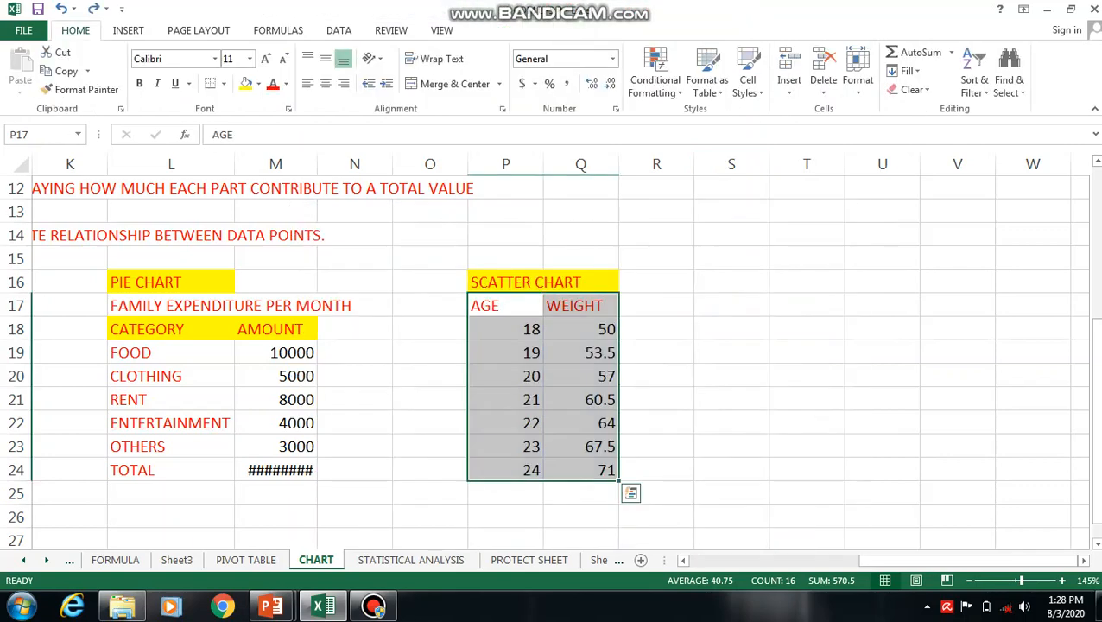
Step: Preview the recommended charts for the family expenditure data in L18:M23, including the pie chart, without inserting one
scroll(553, 345, "left", 5)
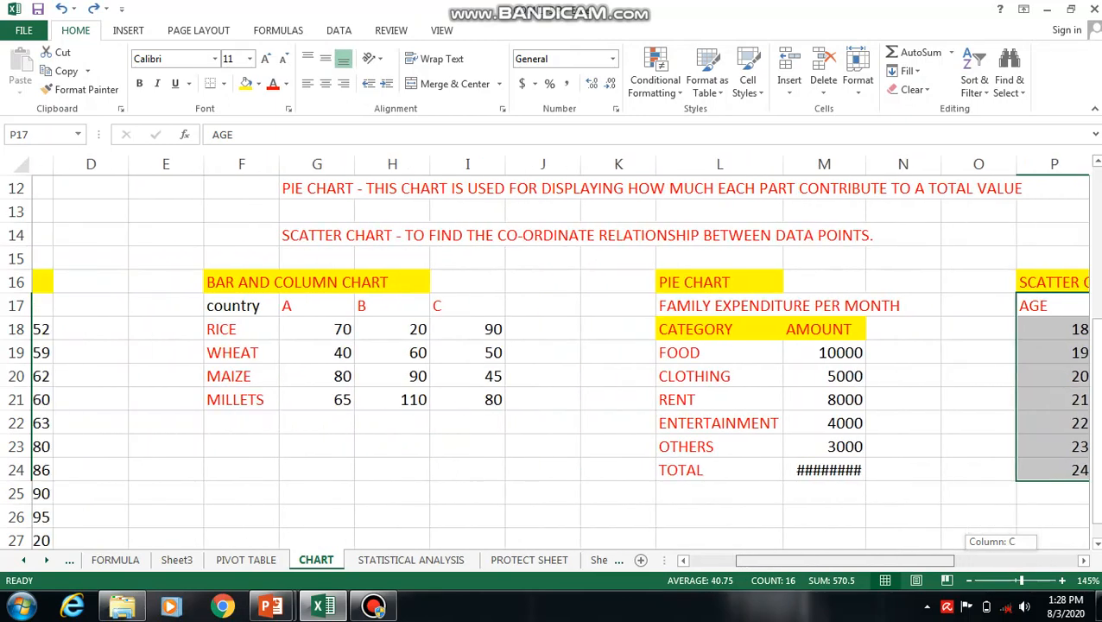
left_click_drag(994, 560, 1016, 560)
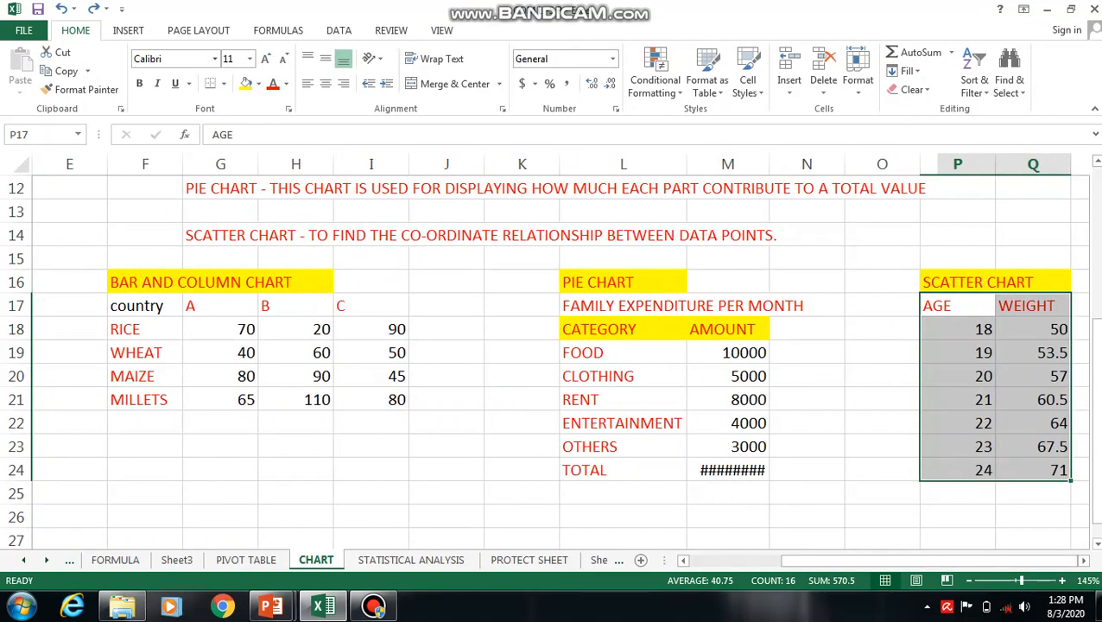
left_click(128, 30)
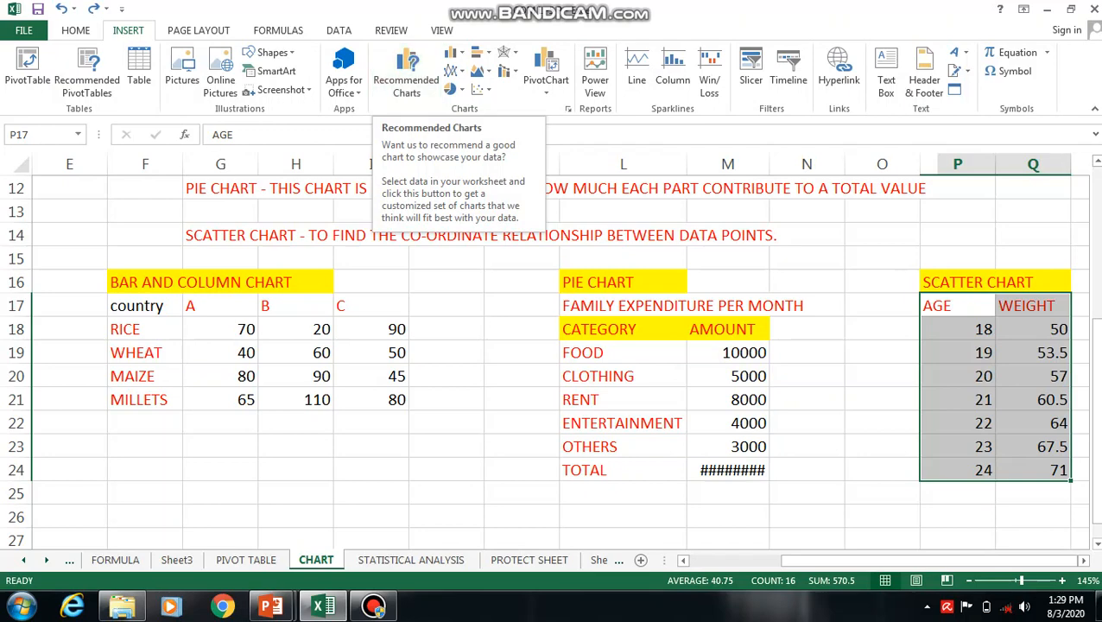
left_click(622, 353)
left_click_drag(622, 329, 773, 457)
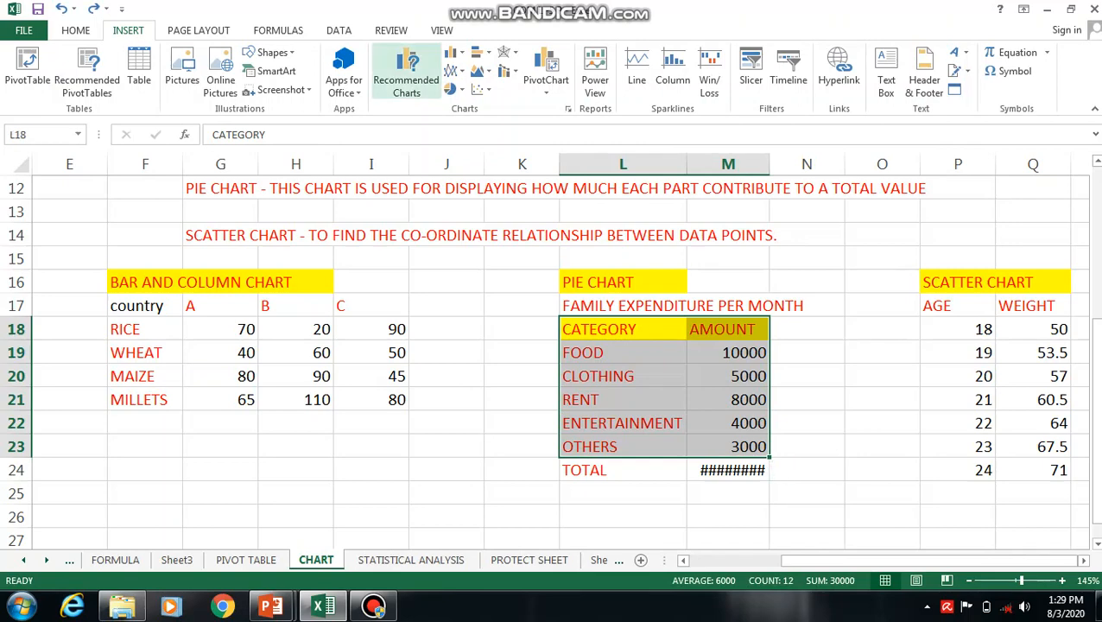
left_click(406, 74)
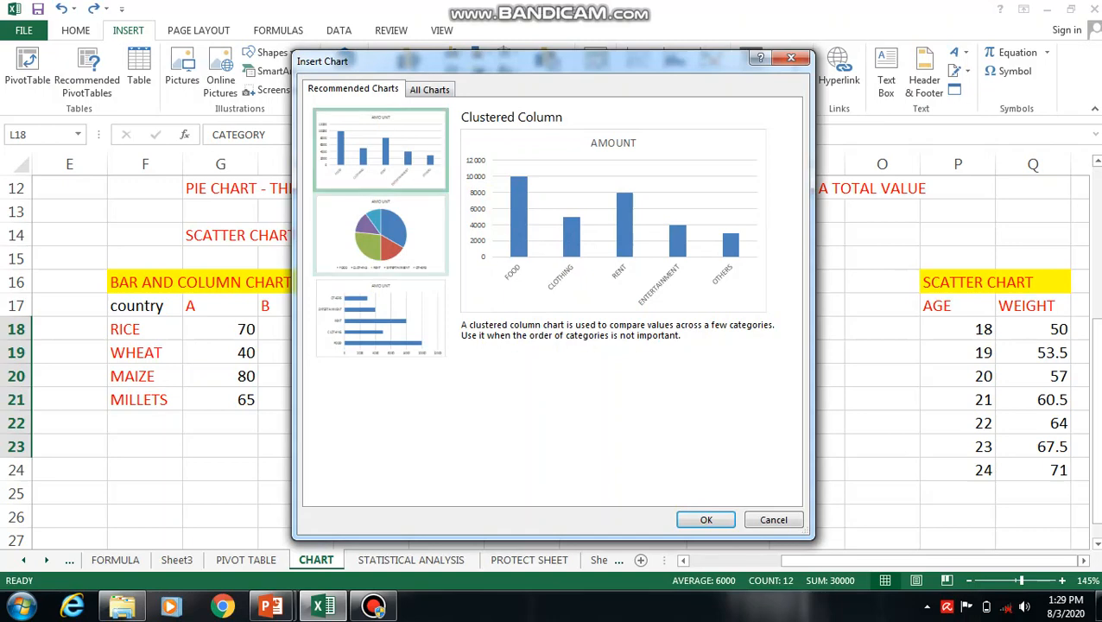
left_click(381, 235)
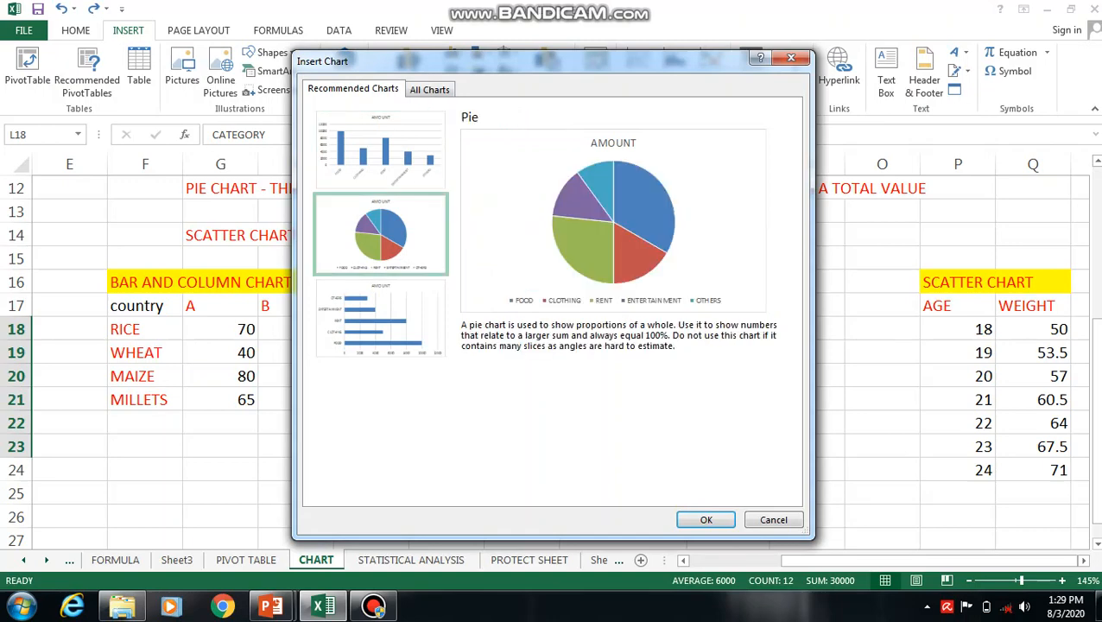
left_click(791, 58)
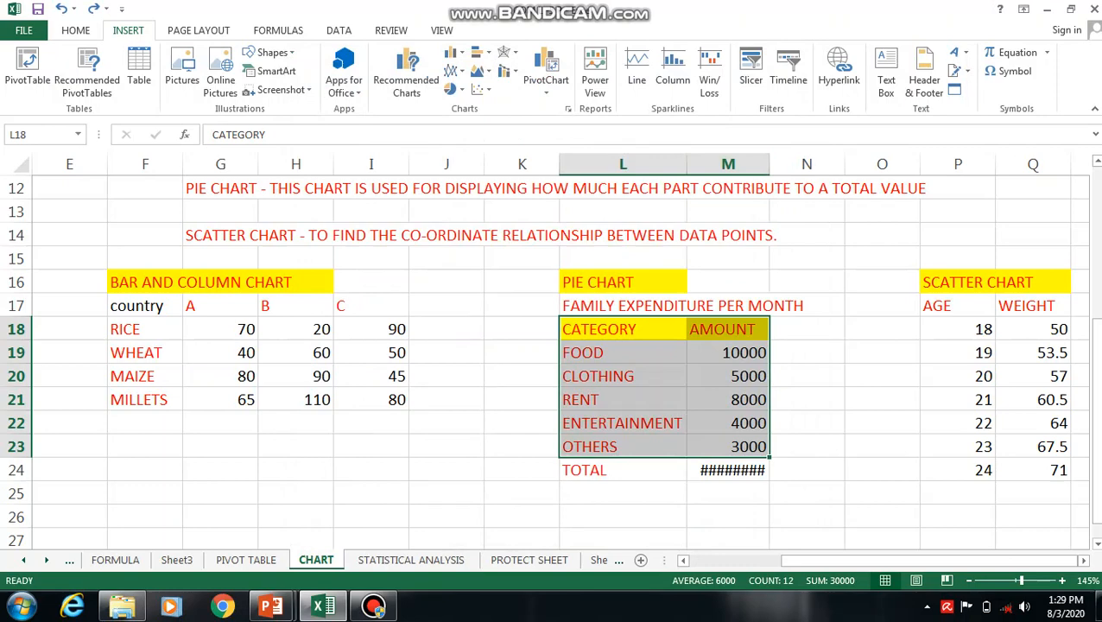
Step: Preview the recommended charts for the crop data in F17:I21, including stacked column, clustered bar and clustered column, without inserting one
left_click_drag(138, 306, 380, 399)
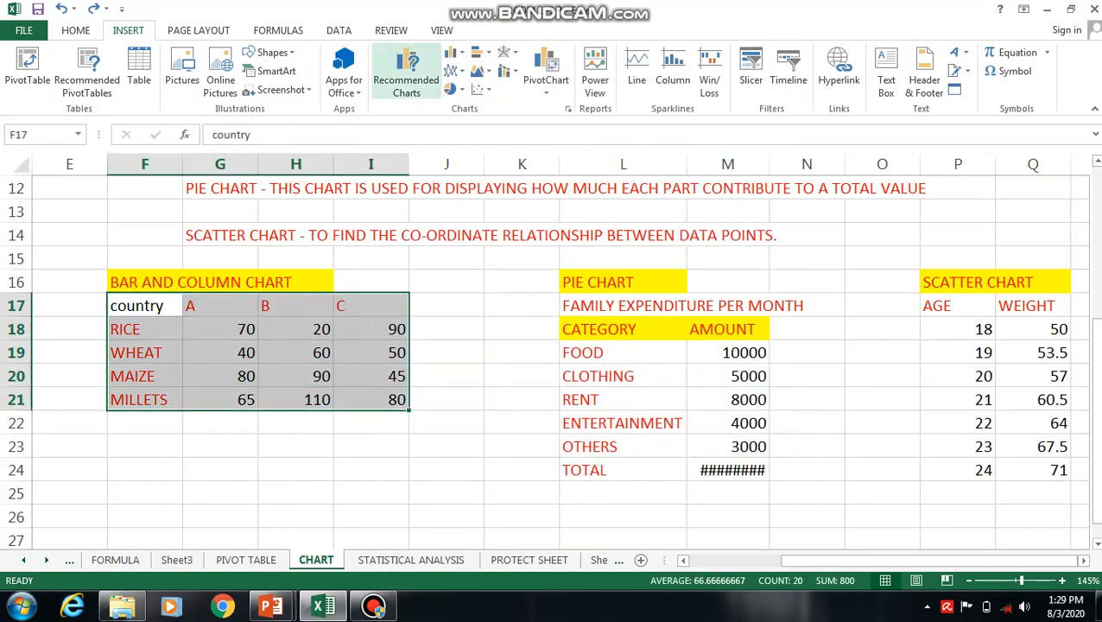
left_click(406, 76)
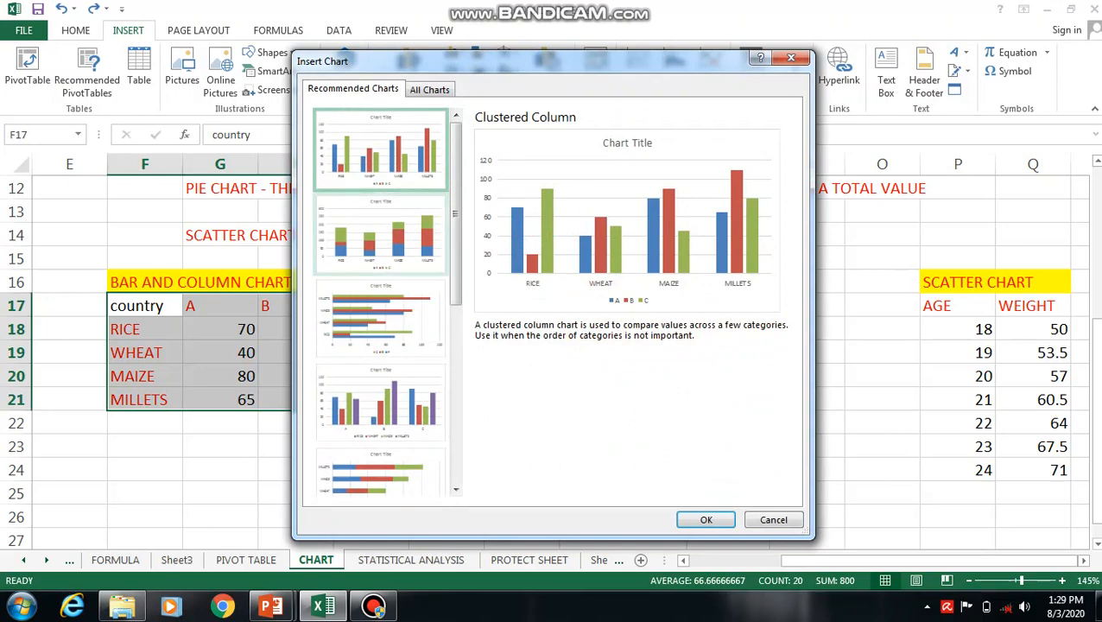
left_click(381, 234)
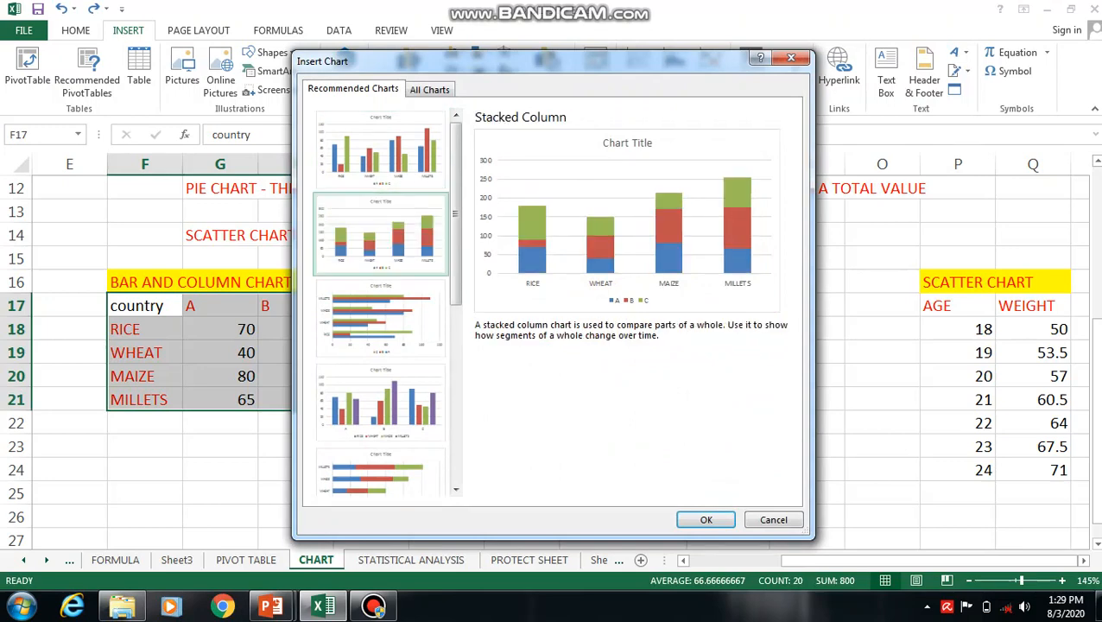
left_click(381, 318)
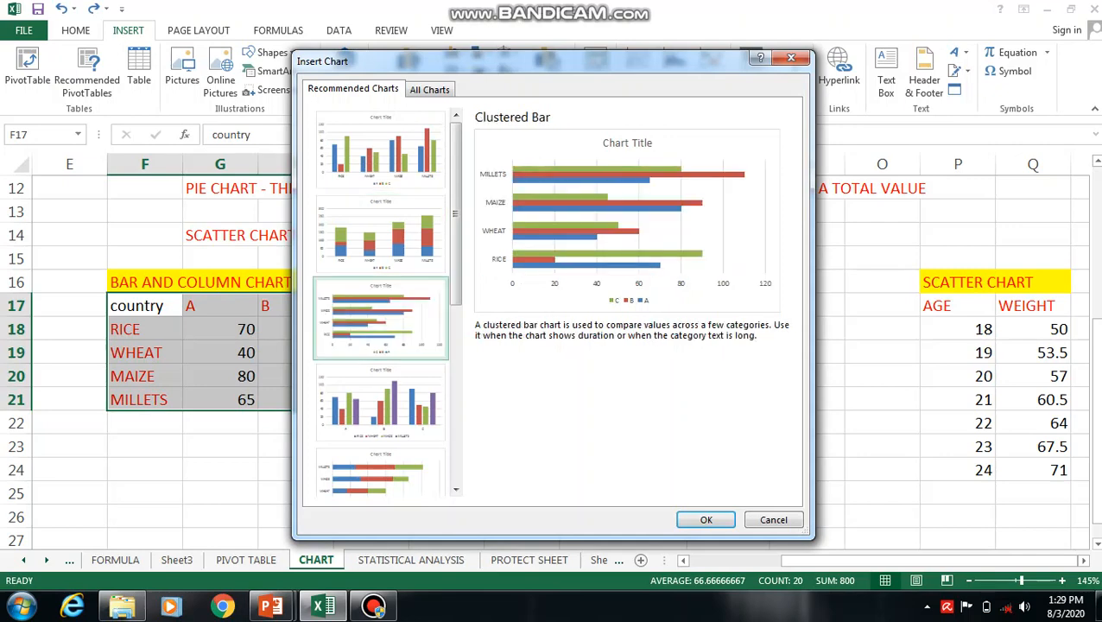
left_click(381, 402)
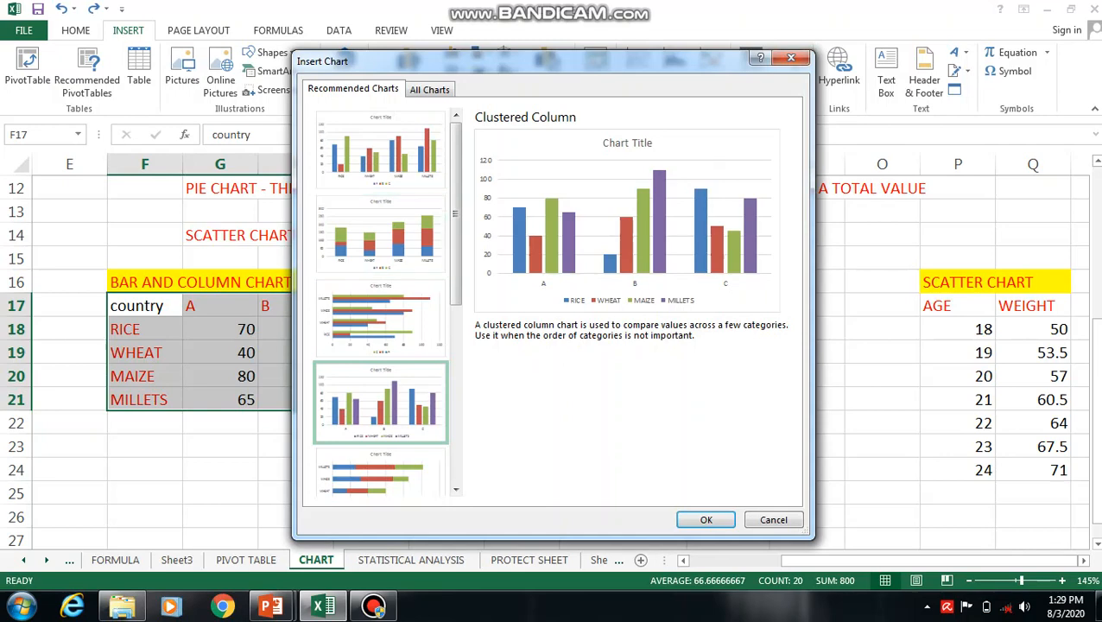
scroll(386, 303, "down", 3)
scroll(386, 303, "down", 4)
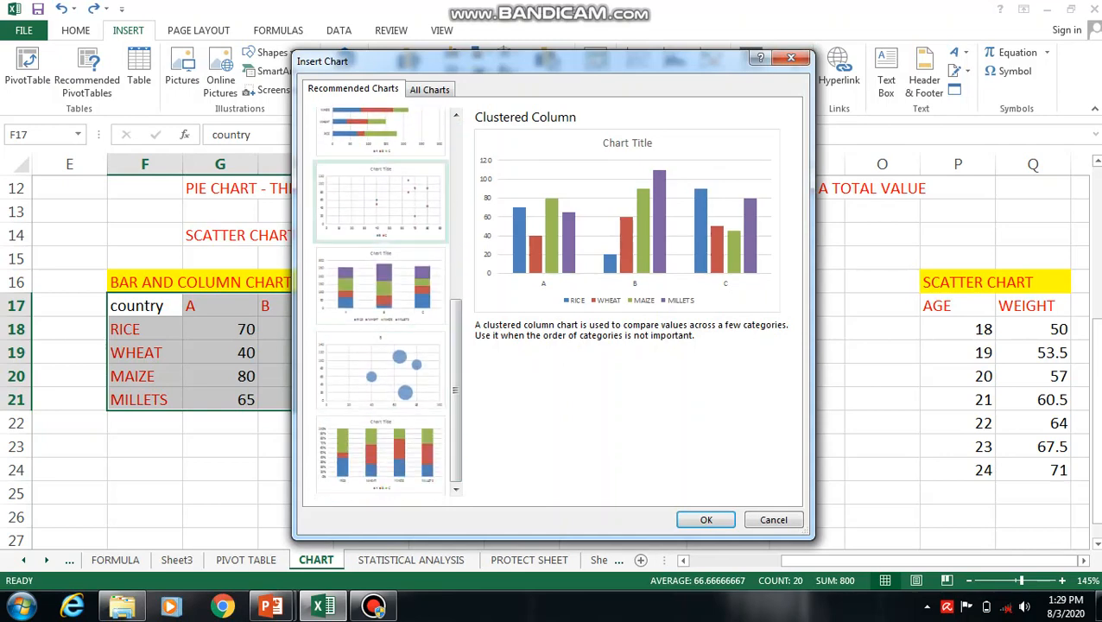
left_click(790, 58)
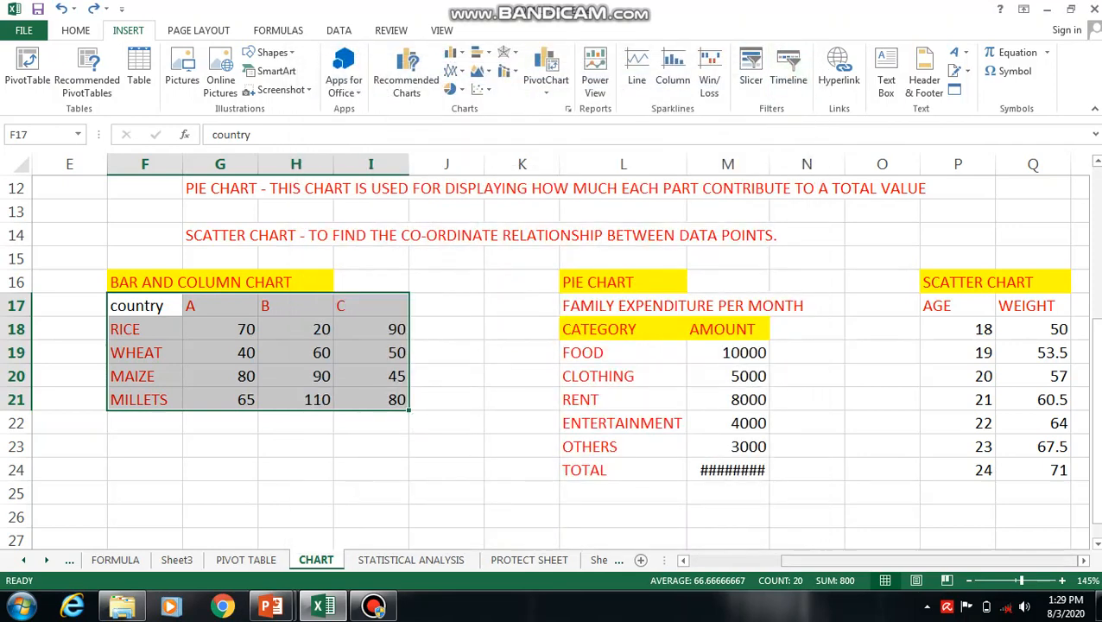
Step: Preview the recommended Scatter with Straight Lines and Markers chart for the age and weight data in P17:Q25
left_click_drag(936, 305, 1067, 499)
left_click(406, 74)
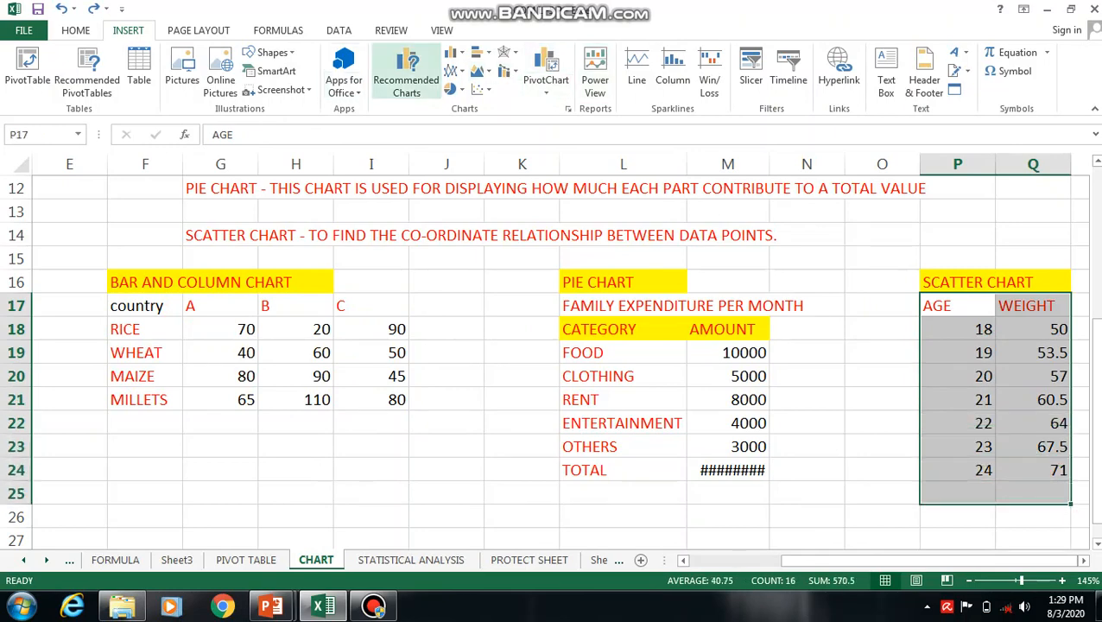
left_click(381, 318)
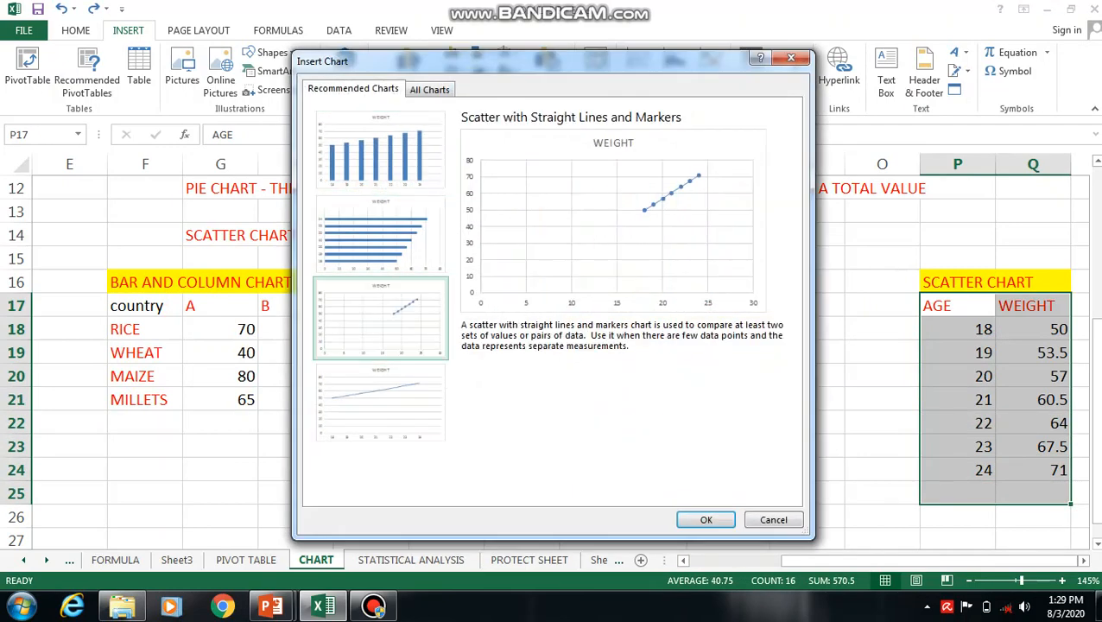